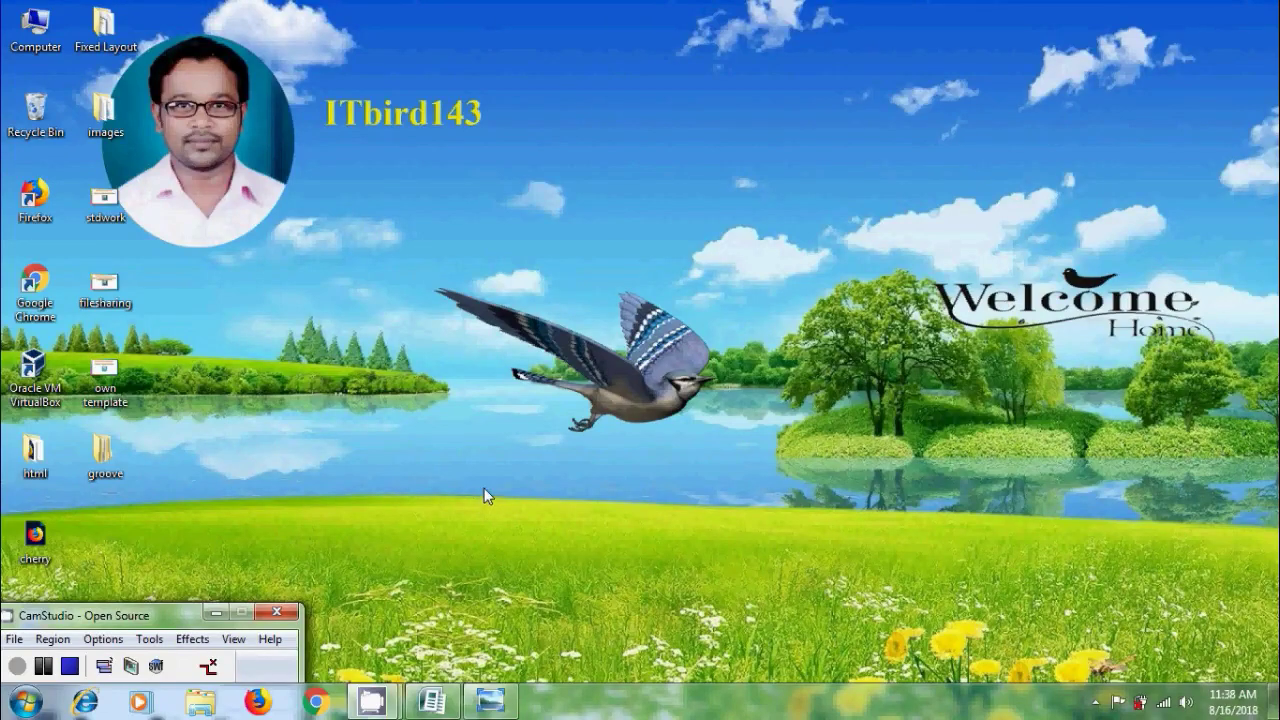
- Show the tutorial's title image in Photo Viewer, then bring Publisher's Getting Started window forward
{"action": "left_click", "coordinate": [492, 701]}
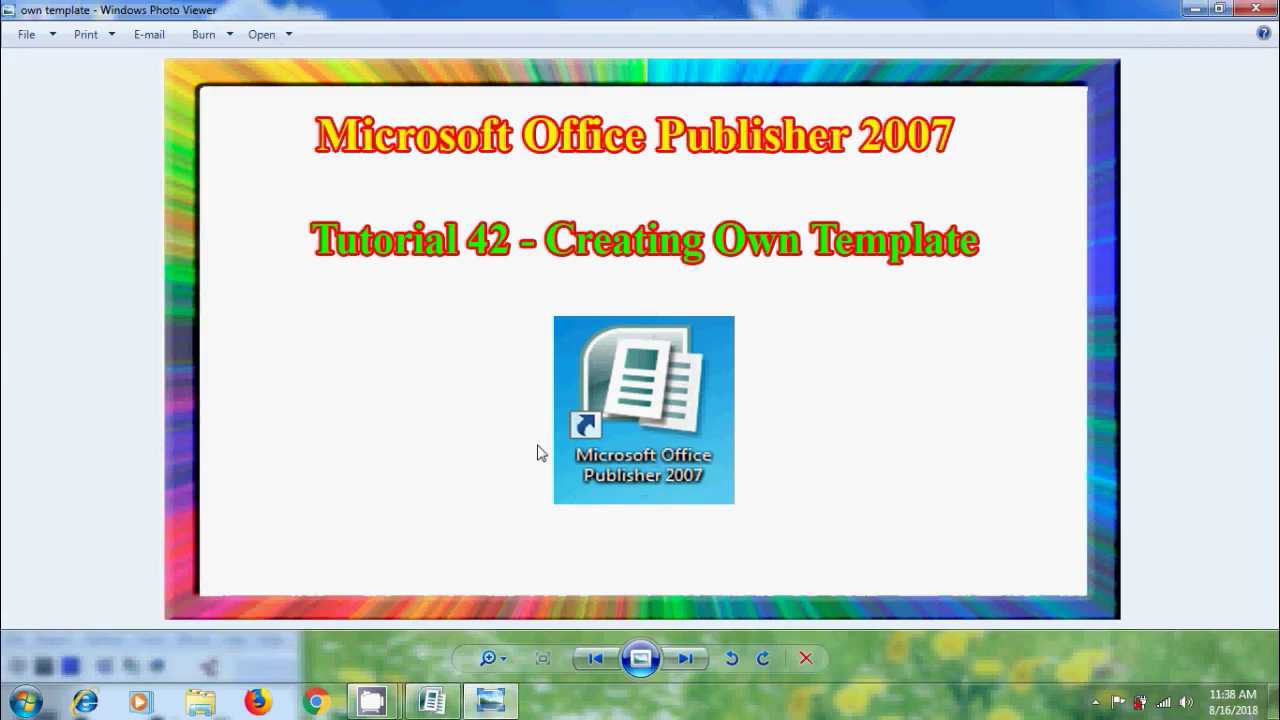
{"action": "left_click", "coordinate": [440, 710]}
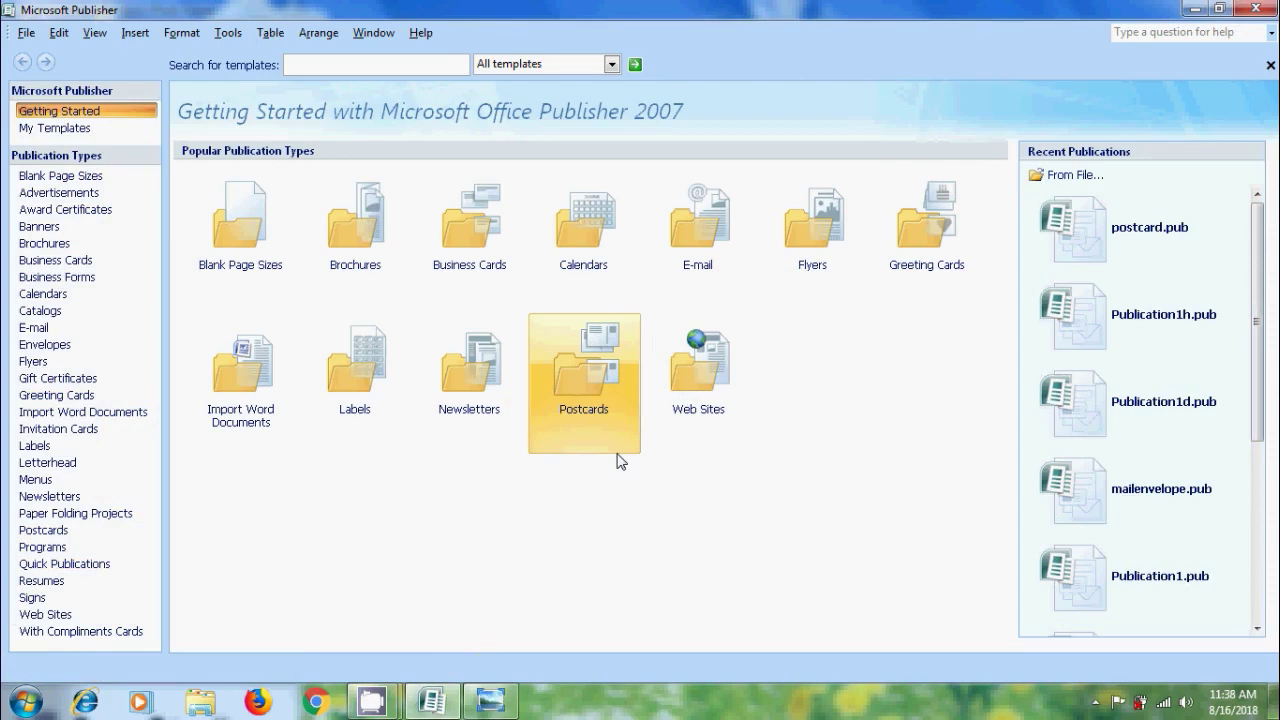
- Create a gift certificate publication from the Accent Box design
{"action": "left_click", "coordinate": [45, 379]}
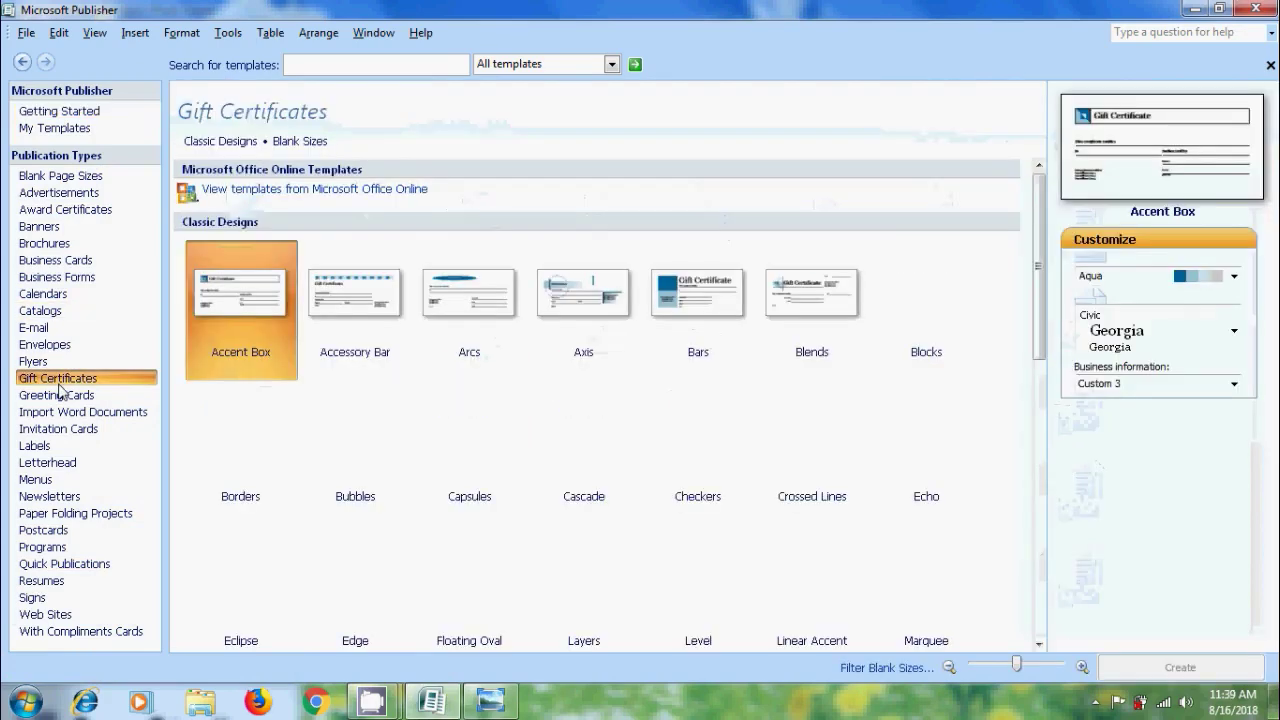
{"action": "left_click", "coordinate": [1256, 667]}
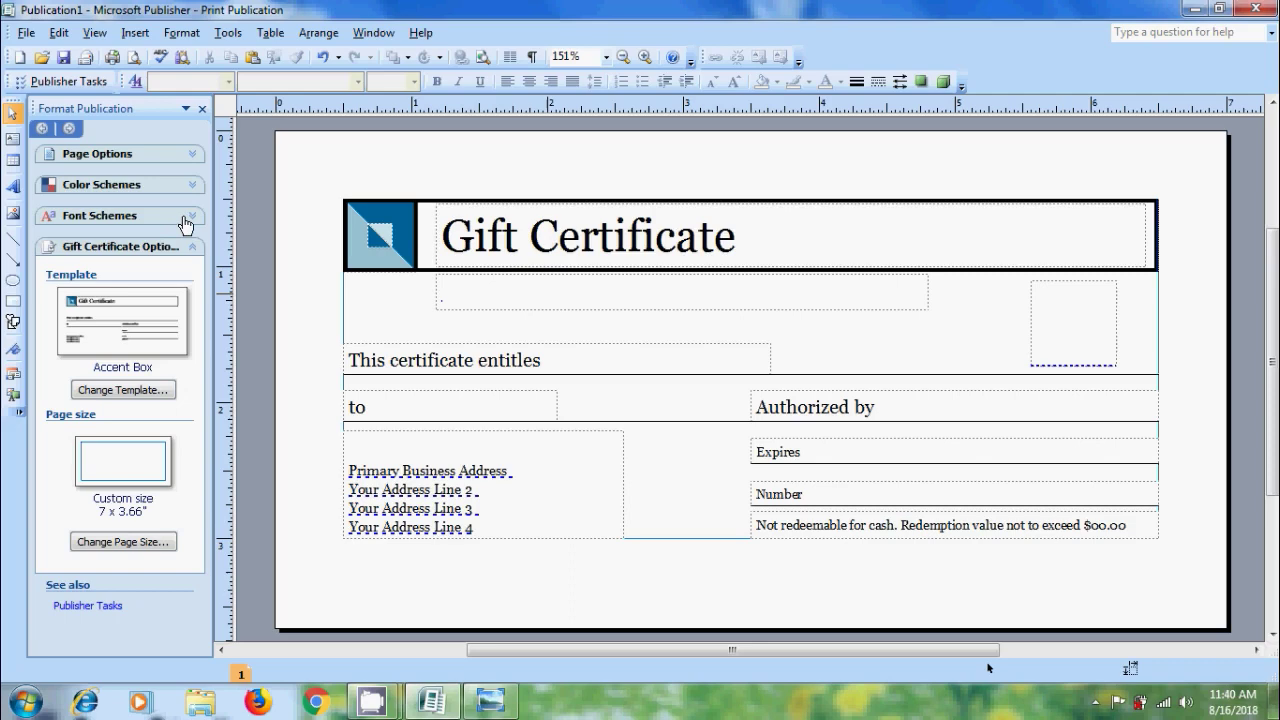
- Close the gift certificate and create an Accent Box Expense Report from Business Forms
{"action": "left_click", "coordinate": [26, 32]}
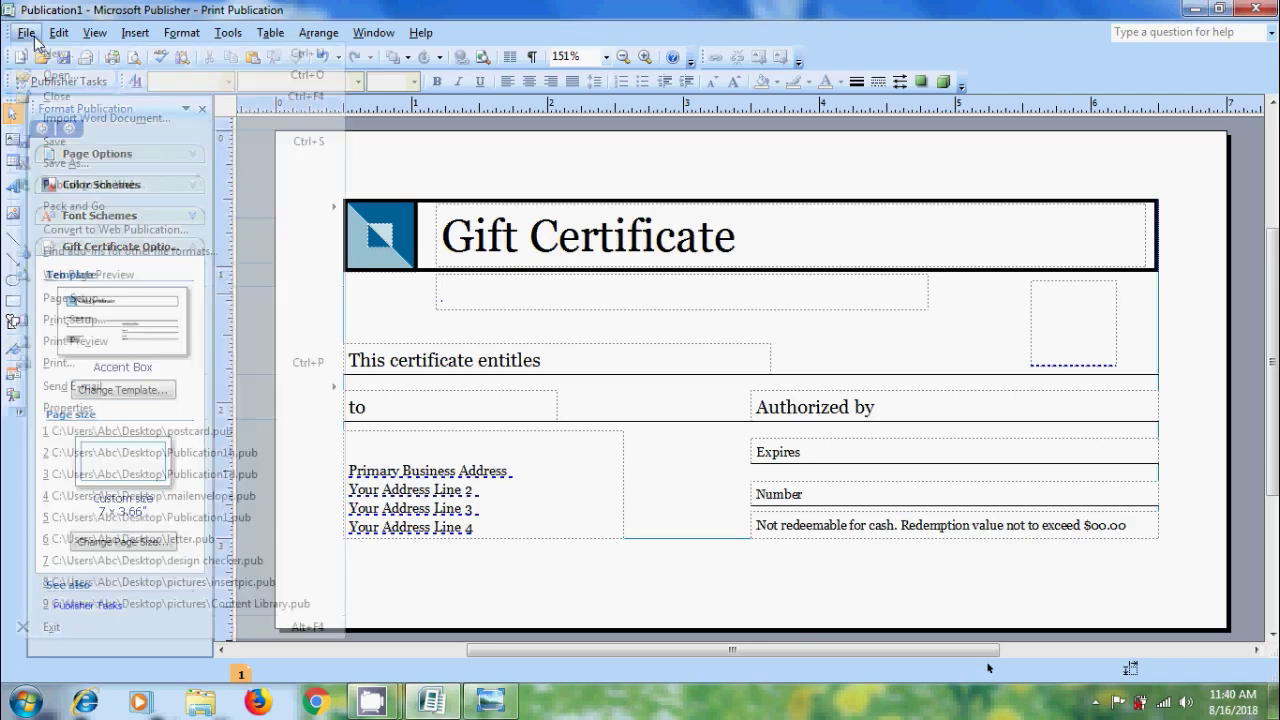
{"action": "left_click", "coordinate": [44, 60]}
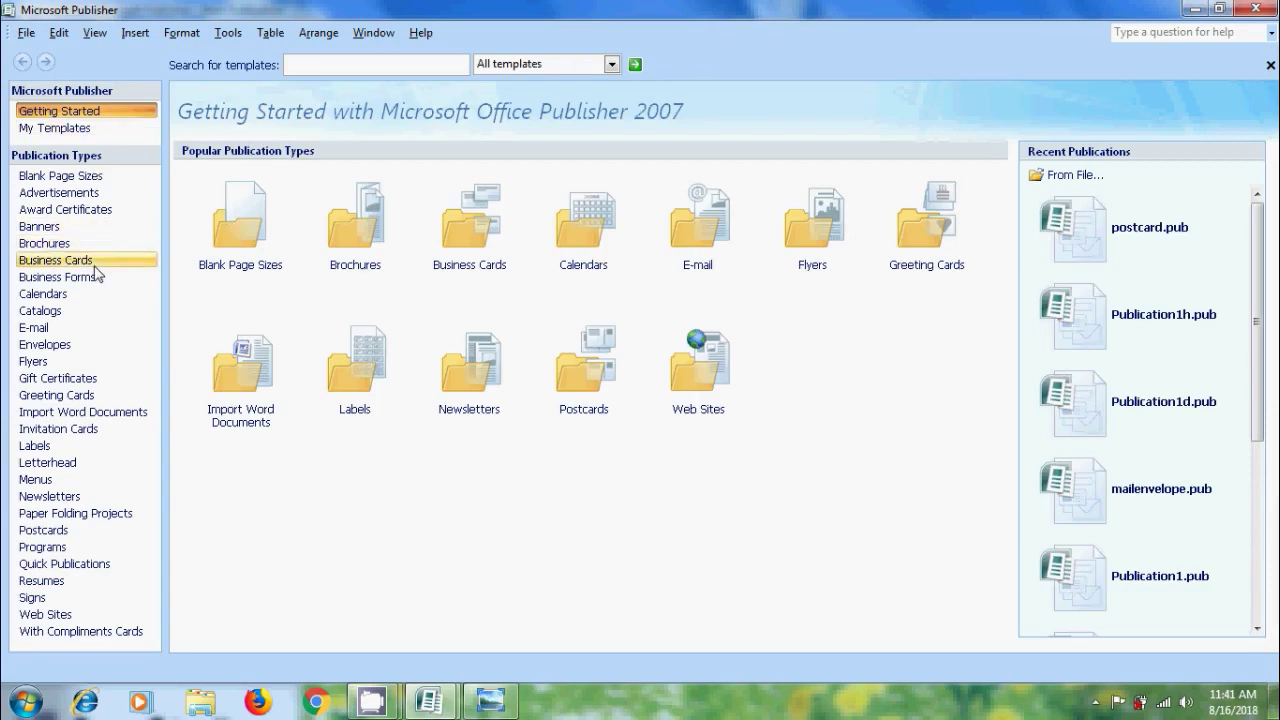
{"action": "left_click", "coordinate": [89, 278]}
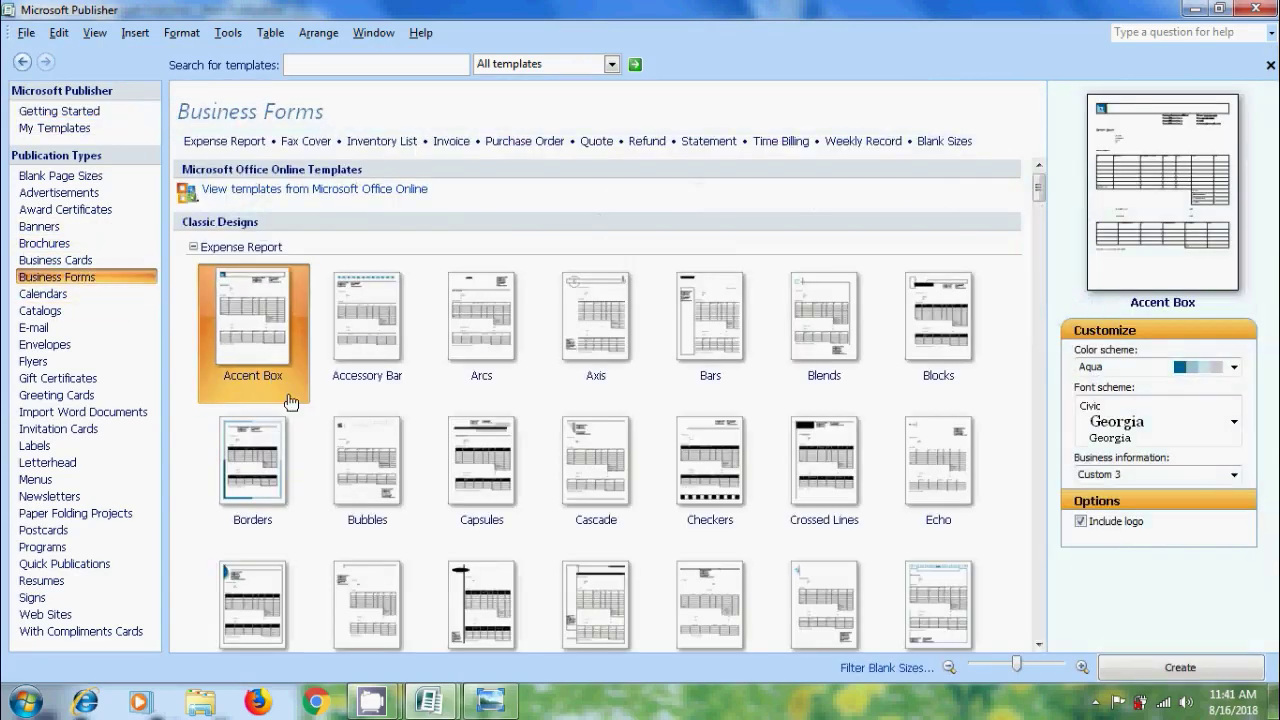
{"action": "left_click", "coordinate": [1152, 670]}
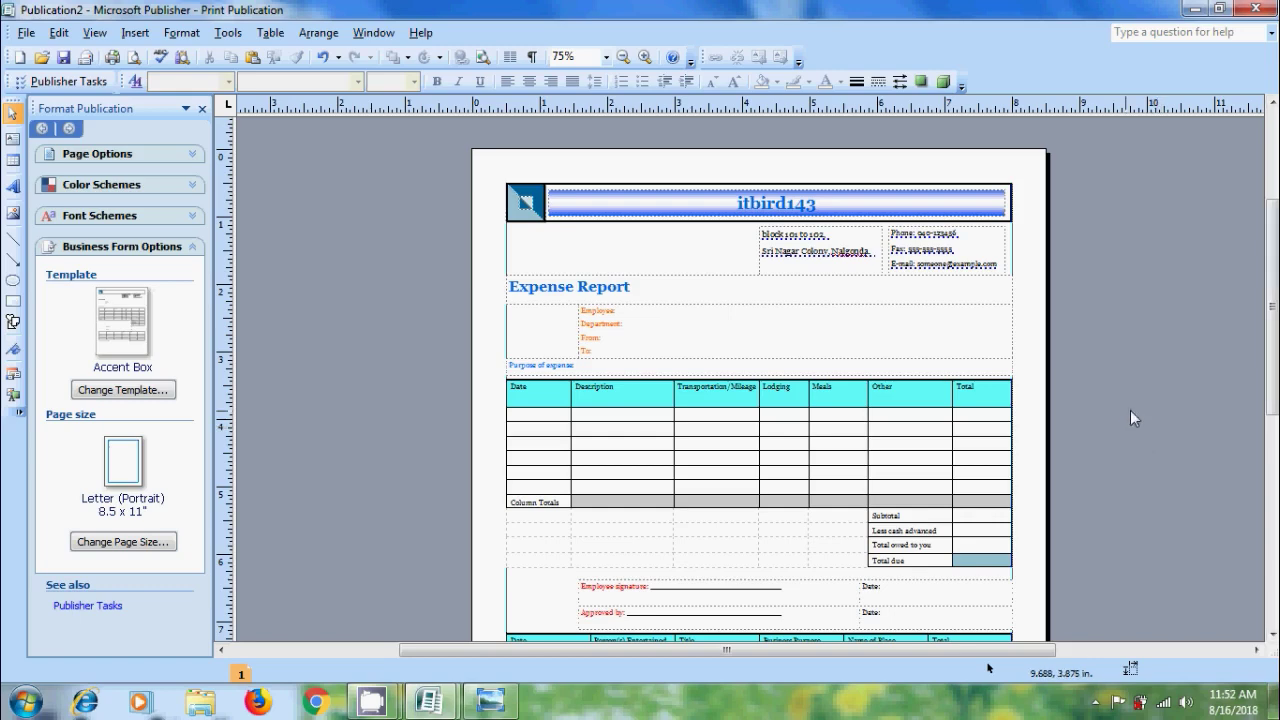
- Scroll down the expense report to review its entertainment table
{"action": "left_click_drag", "start_coordinate": [1274, 313], "coordinate": [1274, 376]}
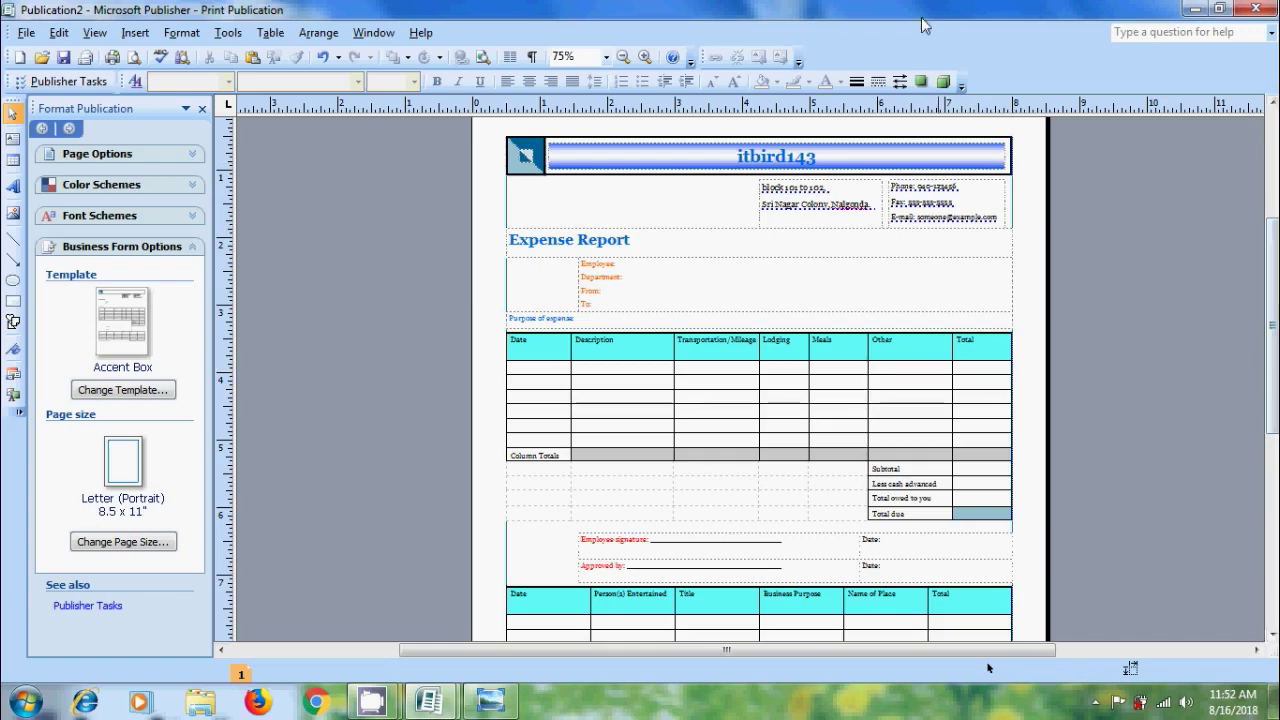
- Set up Save As with type Publisher Template and file name 'Expenses'
{"action": "left_click", "coordinate": [18, 44]}
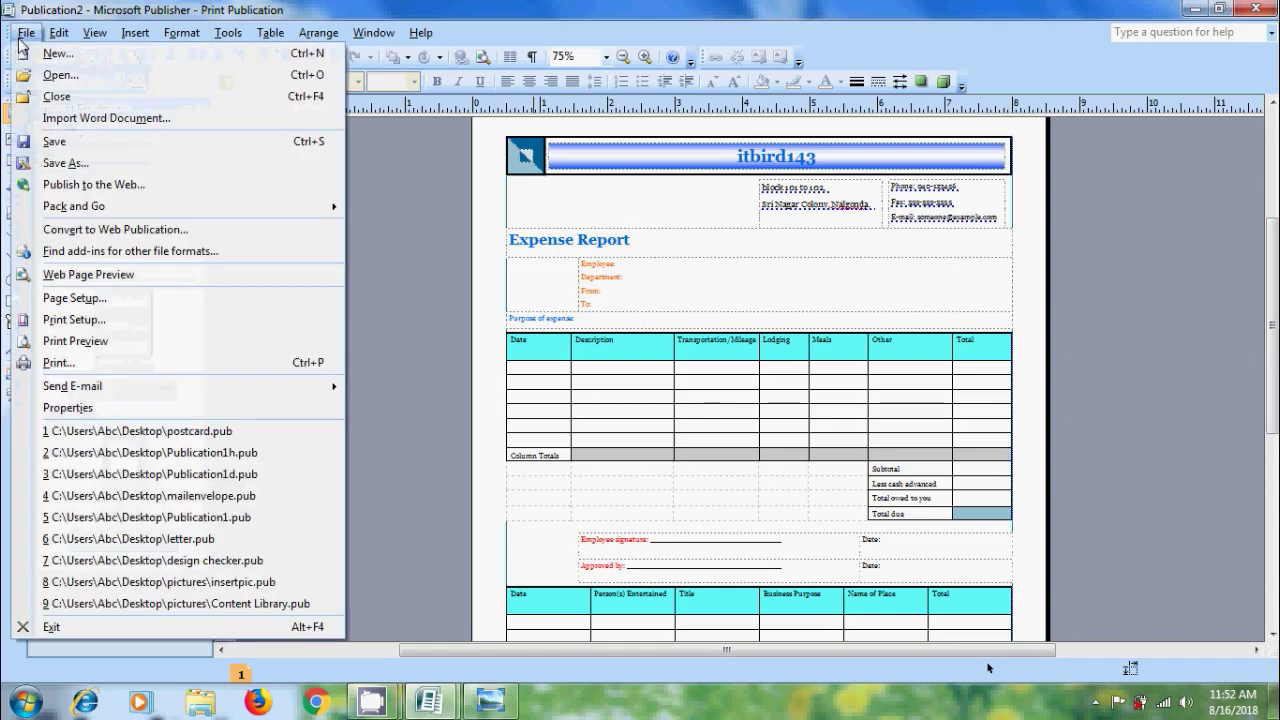
{"action": "left_click", "coordinate": [118, 172]}
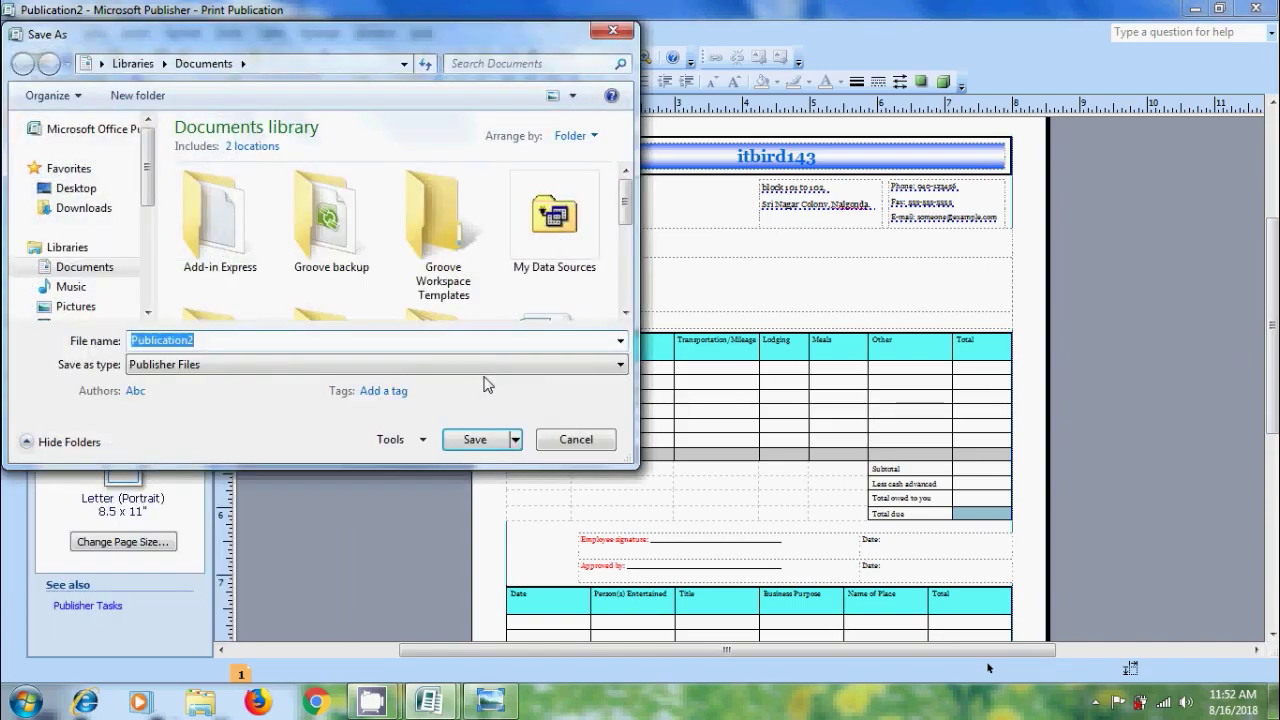
{"action": "left_click", "coordinate": [620, 365]}
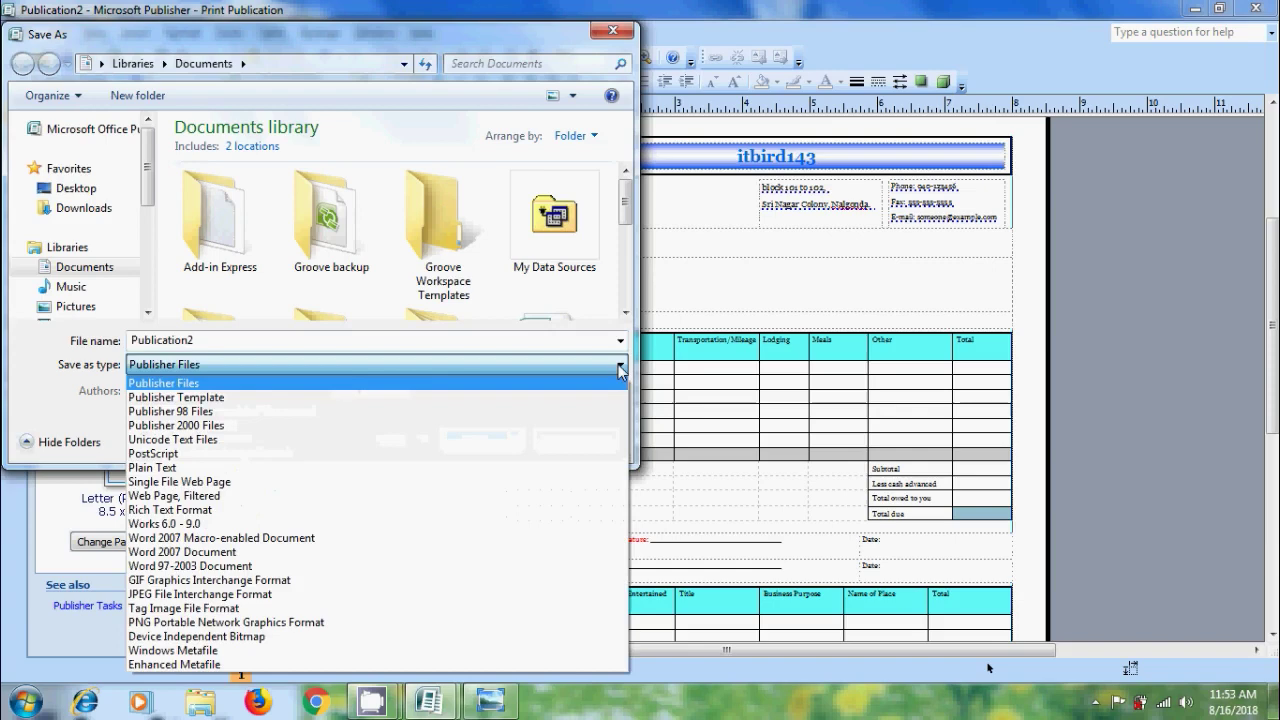
{"action": "left_click", "coordinate": [234, 398]}
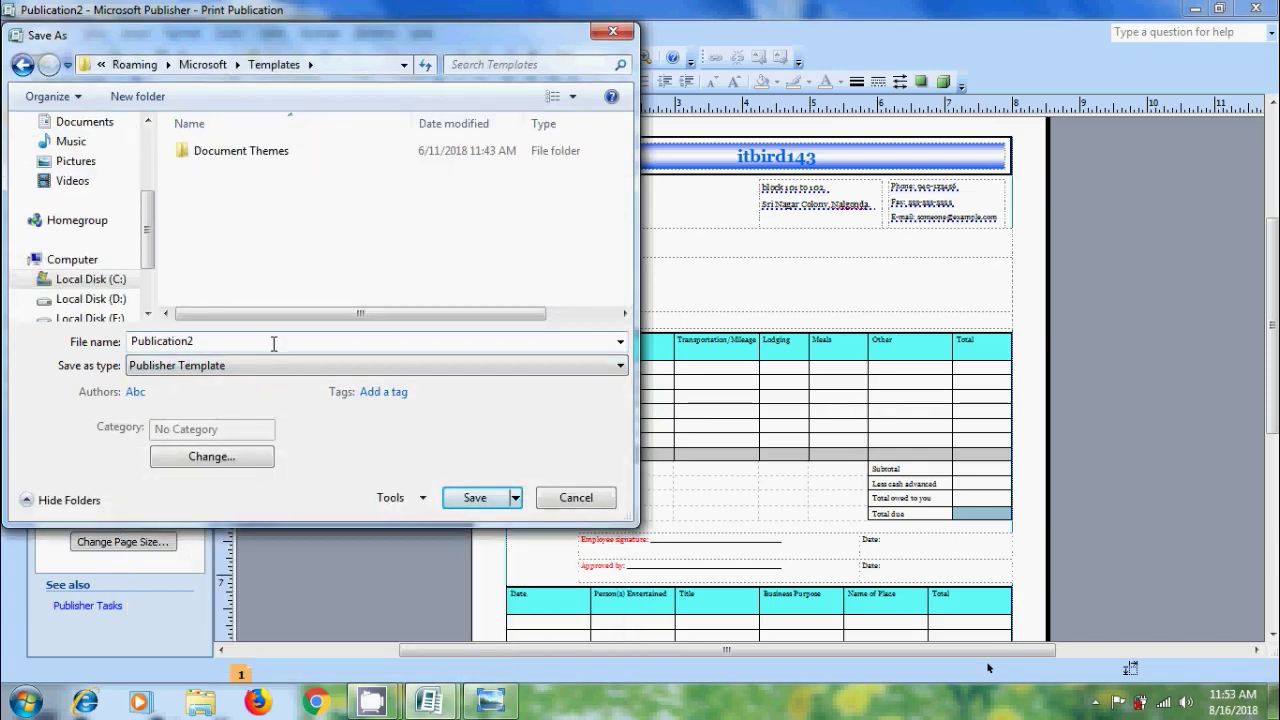
{"action": "double_click", "coordinate": [270, 341]}
{"action": "type", "text": "Expen"}
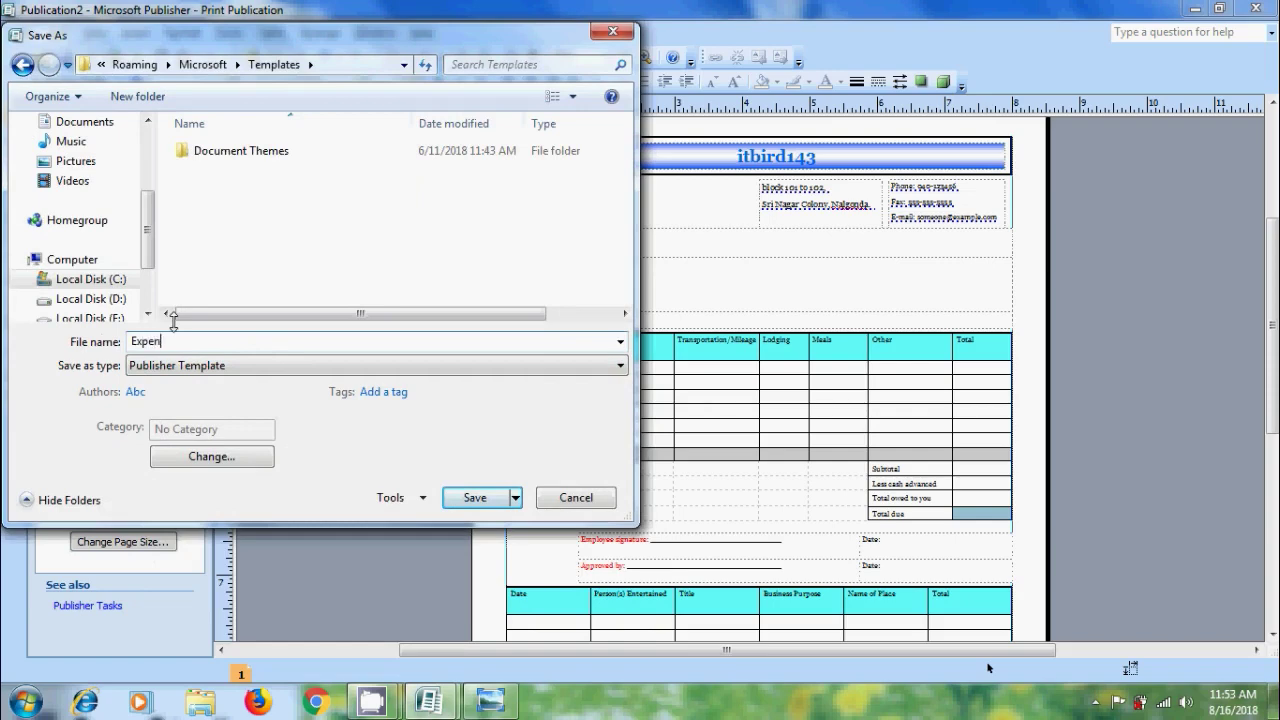
{"action": "type", "text": "ses"}
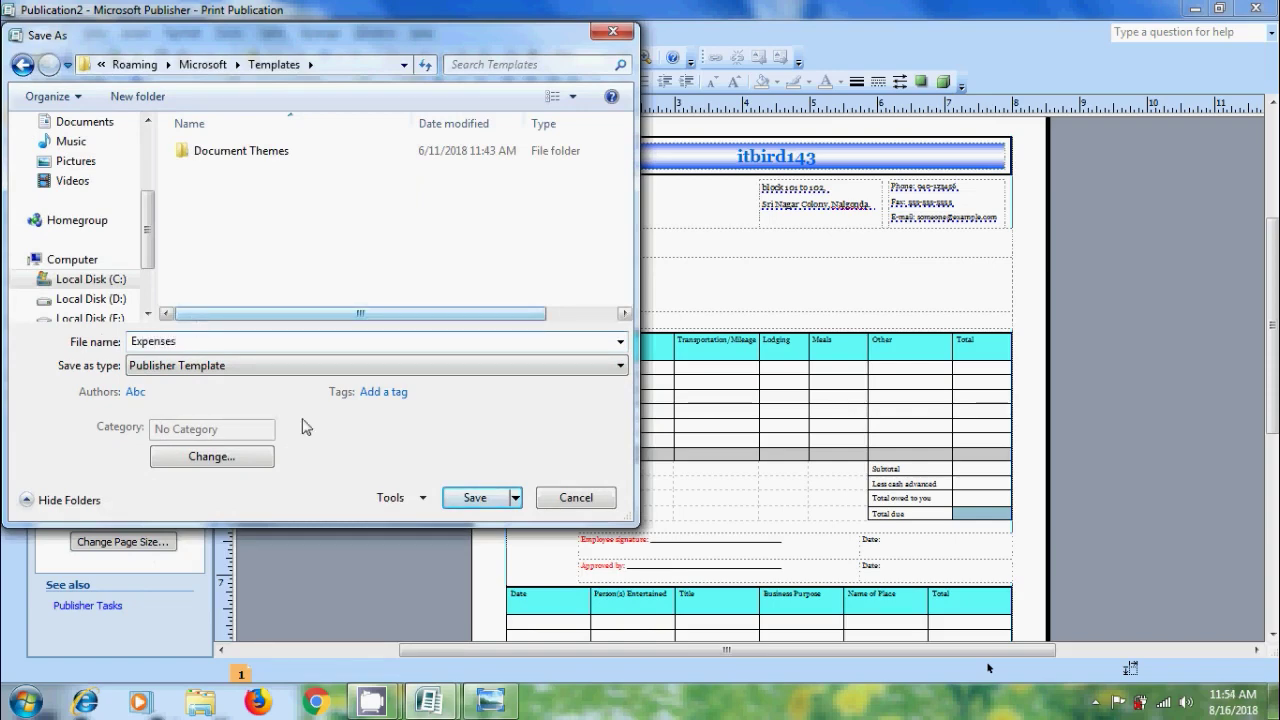
- Save the Expenses template, restart Publisher, and show My Templates
{"action": "left_click", "coordinate": [475, 498]}
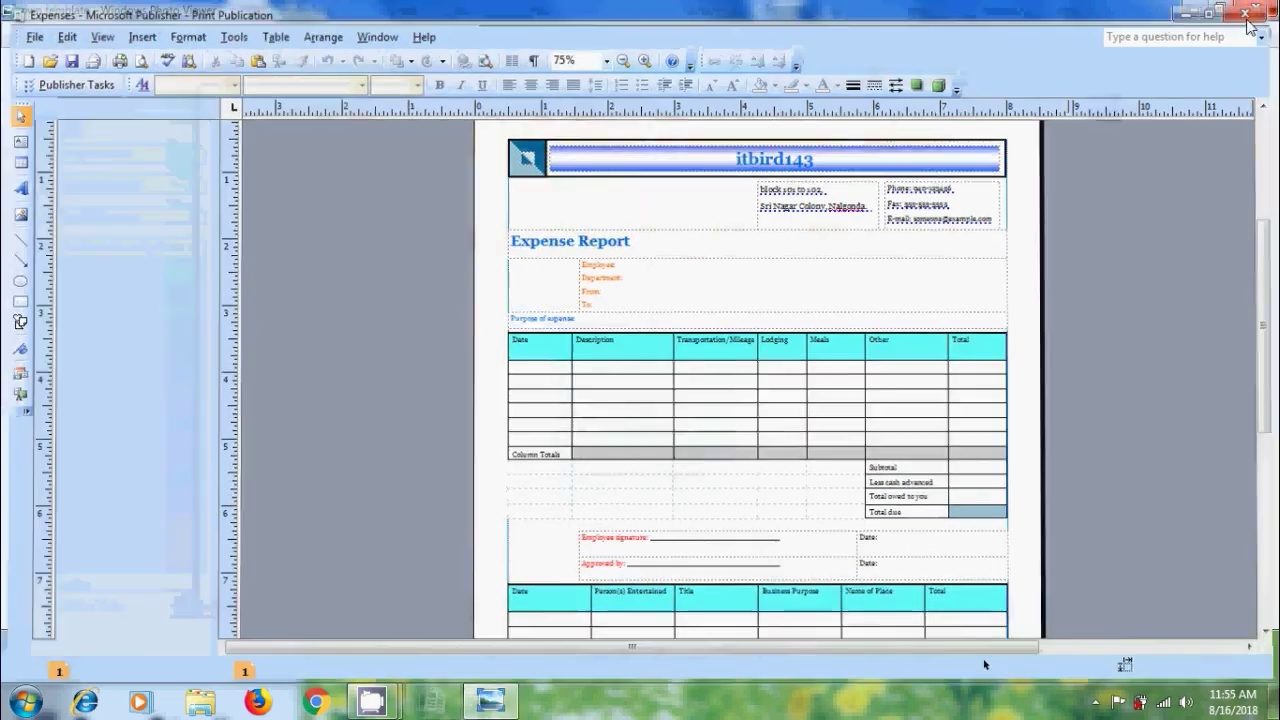
{"action": "left_click", "coordinate": [1256, 9]}
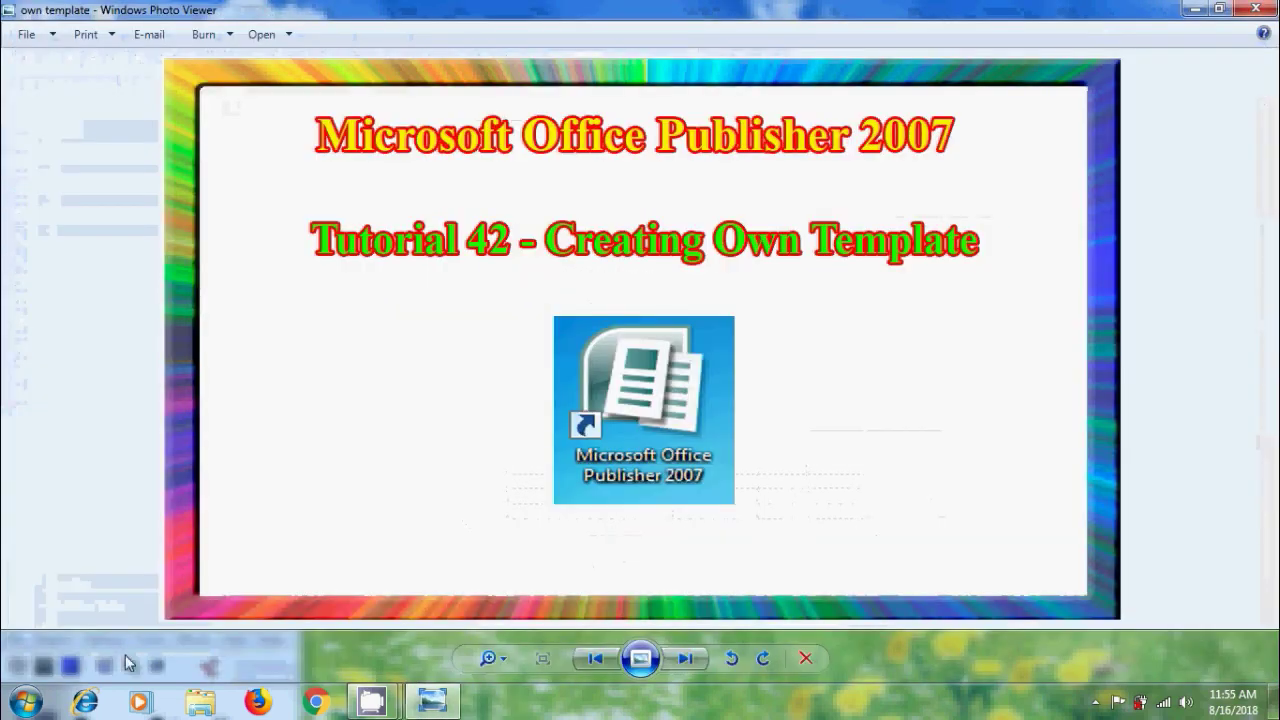
{"action": "left_click", "coordinate": [25, 703]}
{"action": "left_click", "coordinate": [140, 443]}
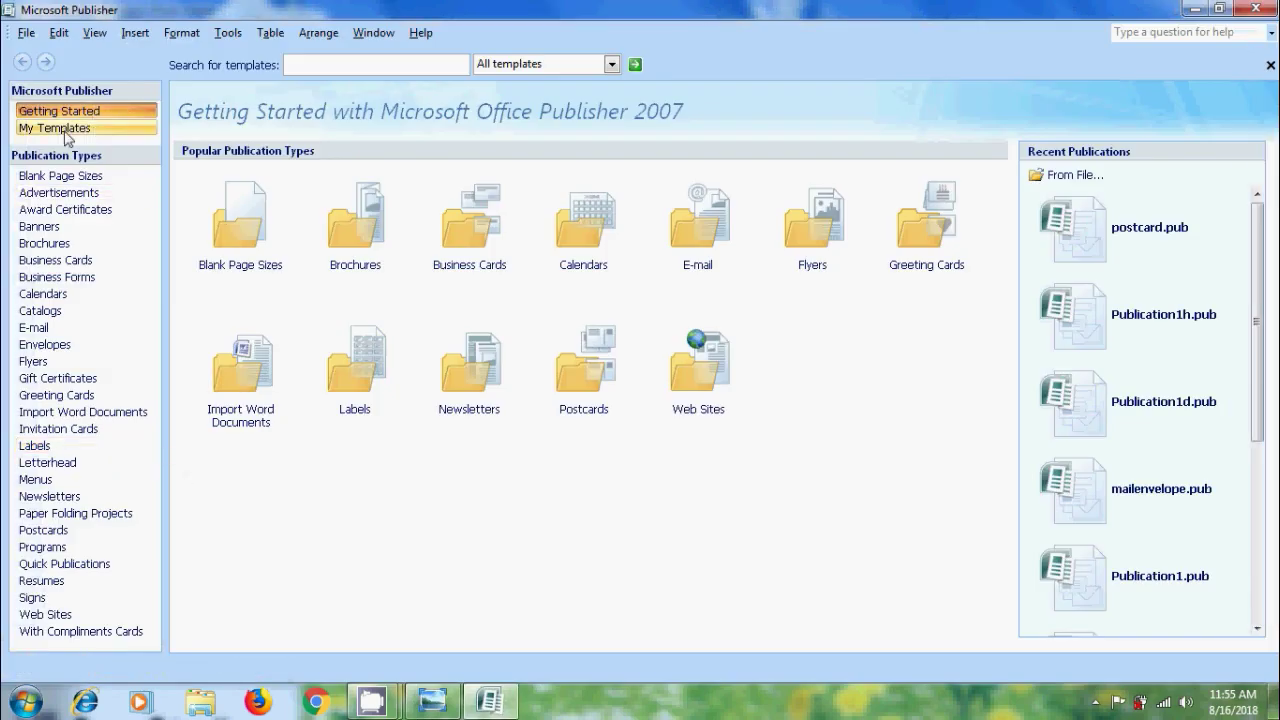
{"action": "left_click", "coordinate": [65, 132]}
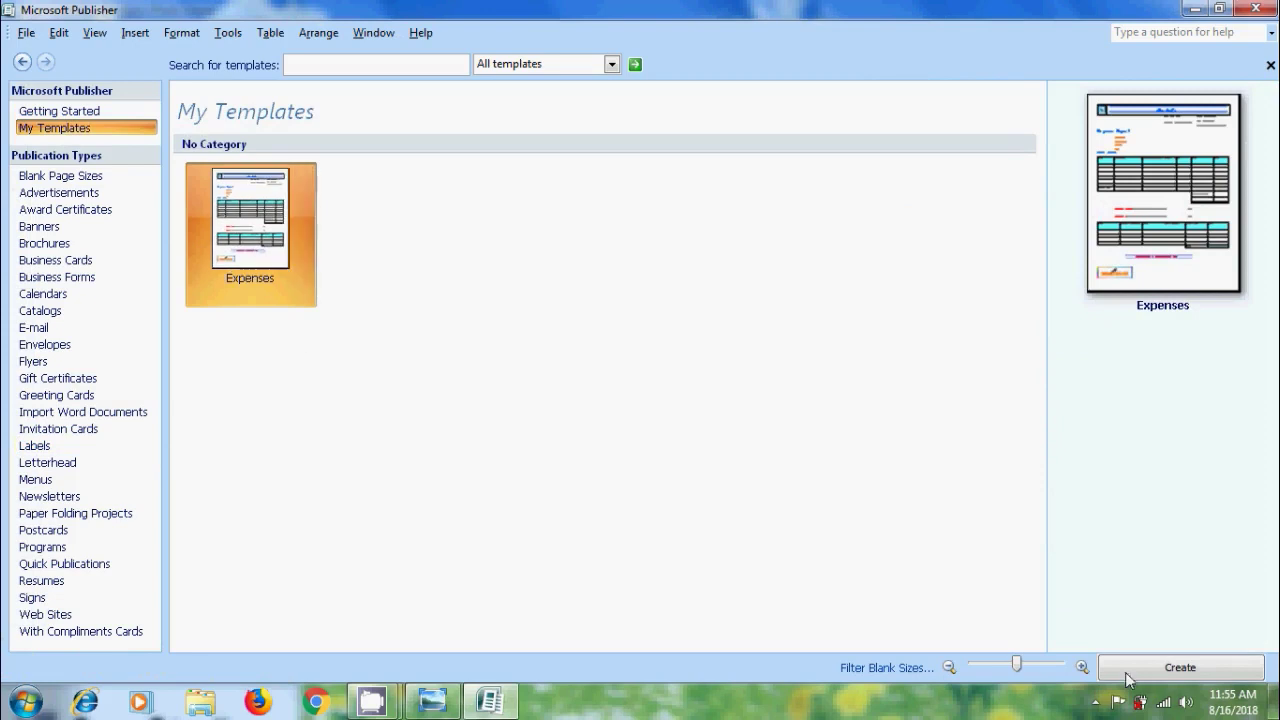
- Create a new publication from the Expenses template and zoom to 100%
{"action": "double_click", "coordinate": [253, 252]}
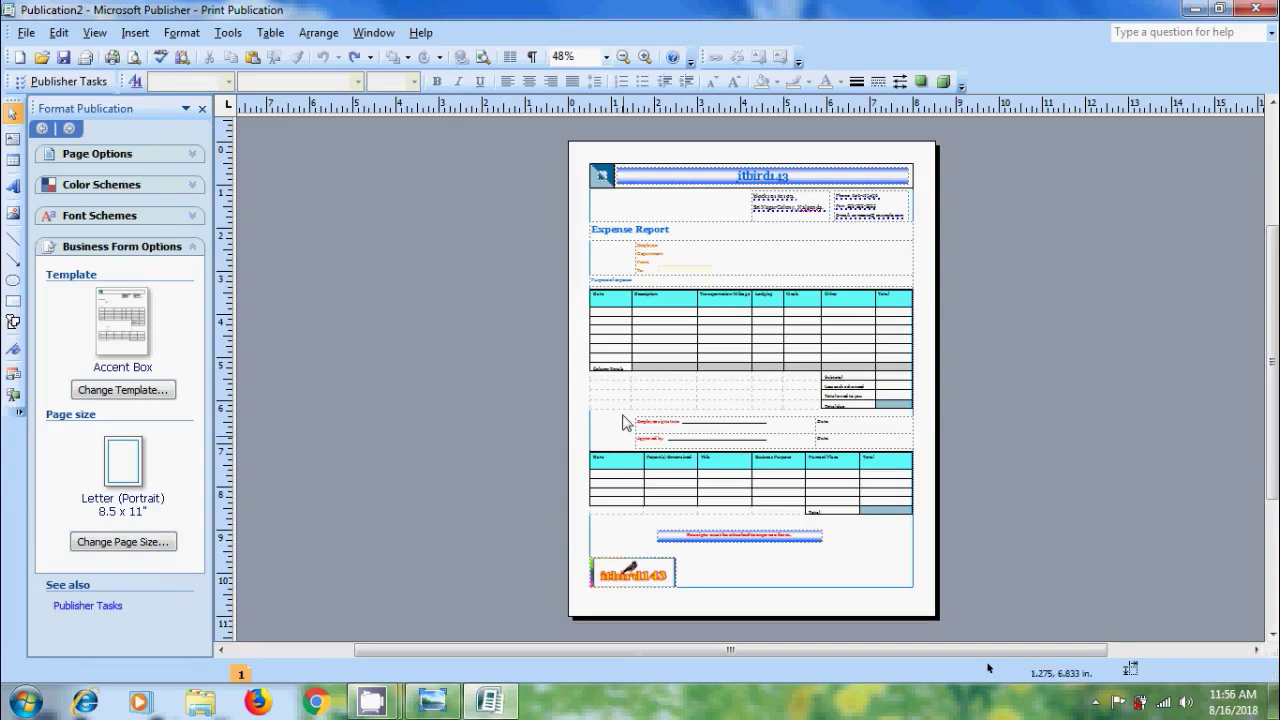
{"action": "left_click", "coordinate": [663, 245]}
{"action": "left_click", "coordinate": [646, 58]}
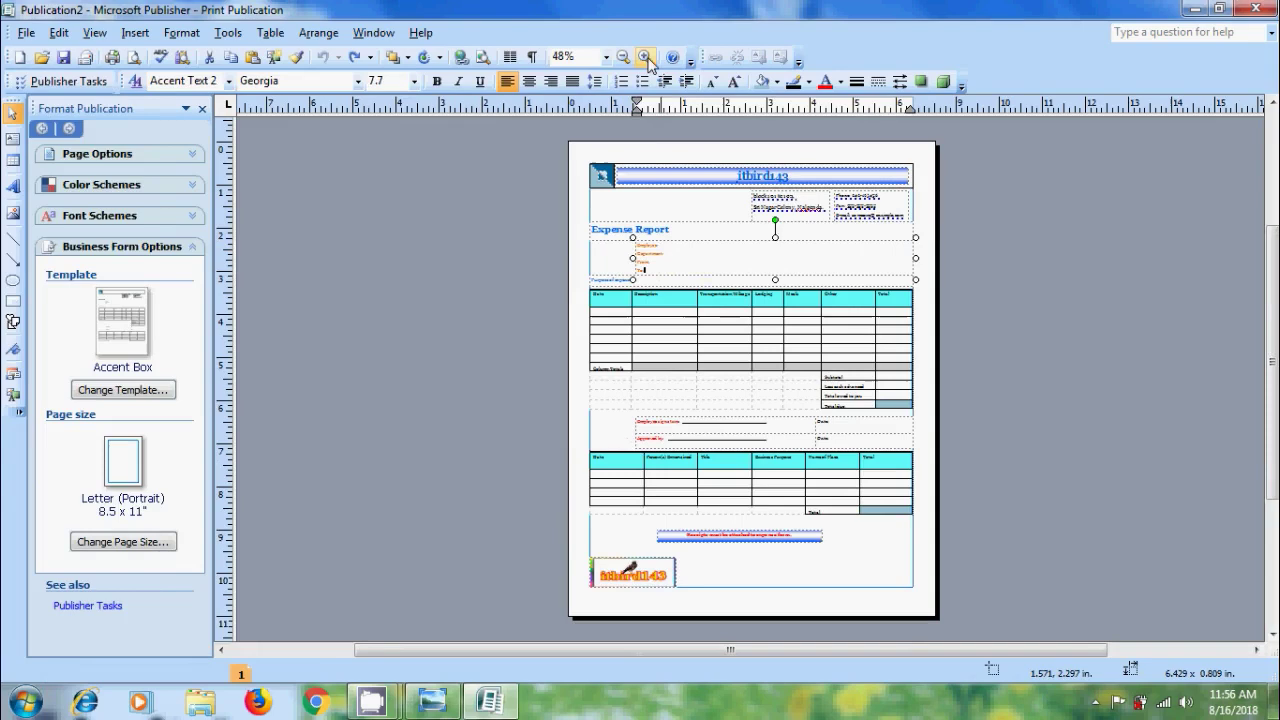
{"action": "left_click", "coordinate": [646, 58]}
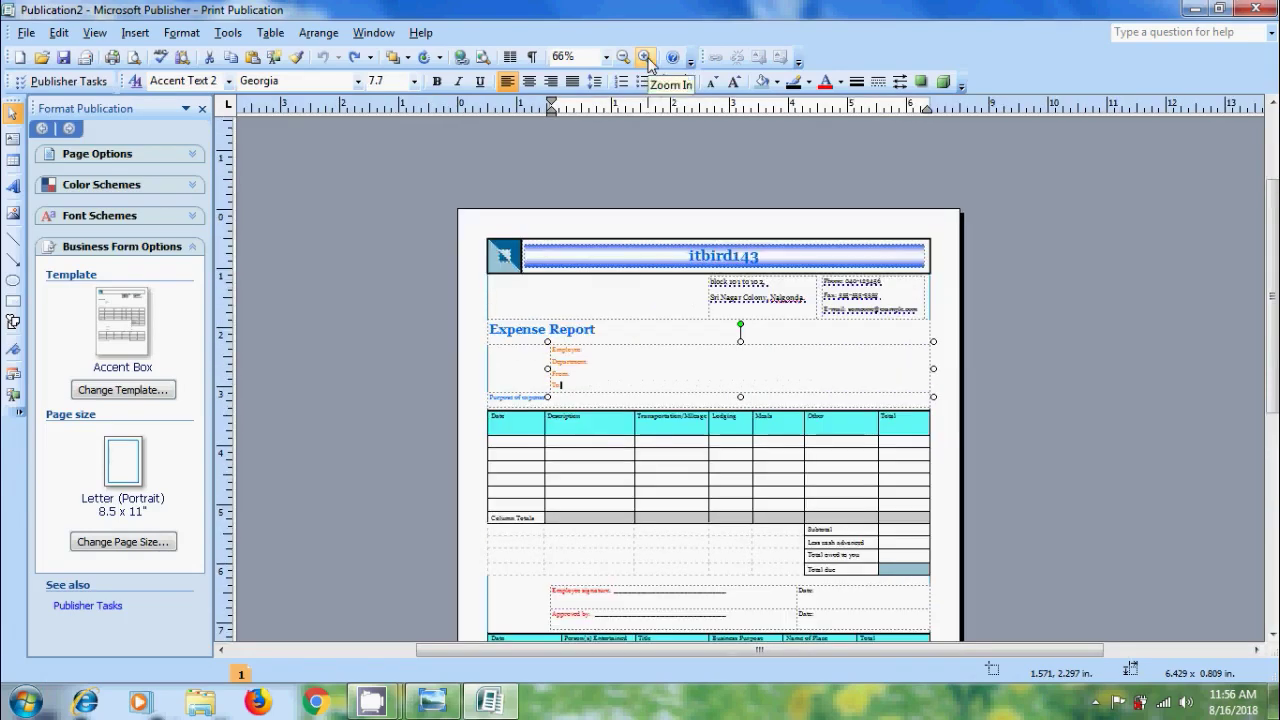
{"action": "left_click", "coordinate": [646, 58]}
{"action": "left_click", "coordinate": [646, 58]}
- Fill the first expense row: 12-08-2018, Sales, Lodging 2000, Meals 550, total 2550
{"action": "left_click", "coordinate": [422, 497]}
{"action": "type", "text": "12-0"}
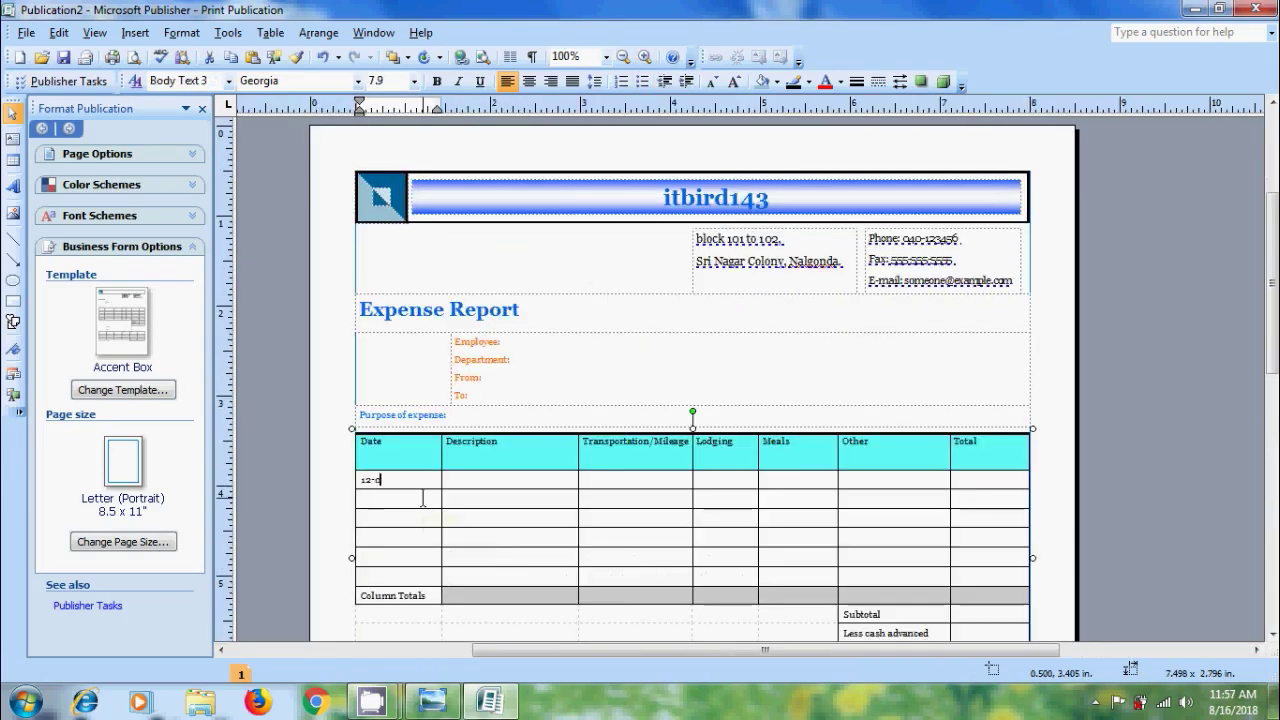
{"action": "type", "text": "8-2018"}
{"action": "key", "text": "Tab"}
{"action": "type", "text": "Sa"}
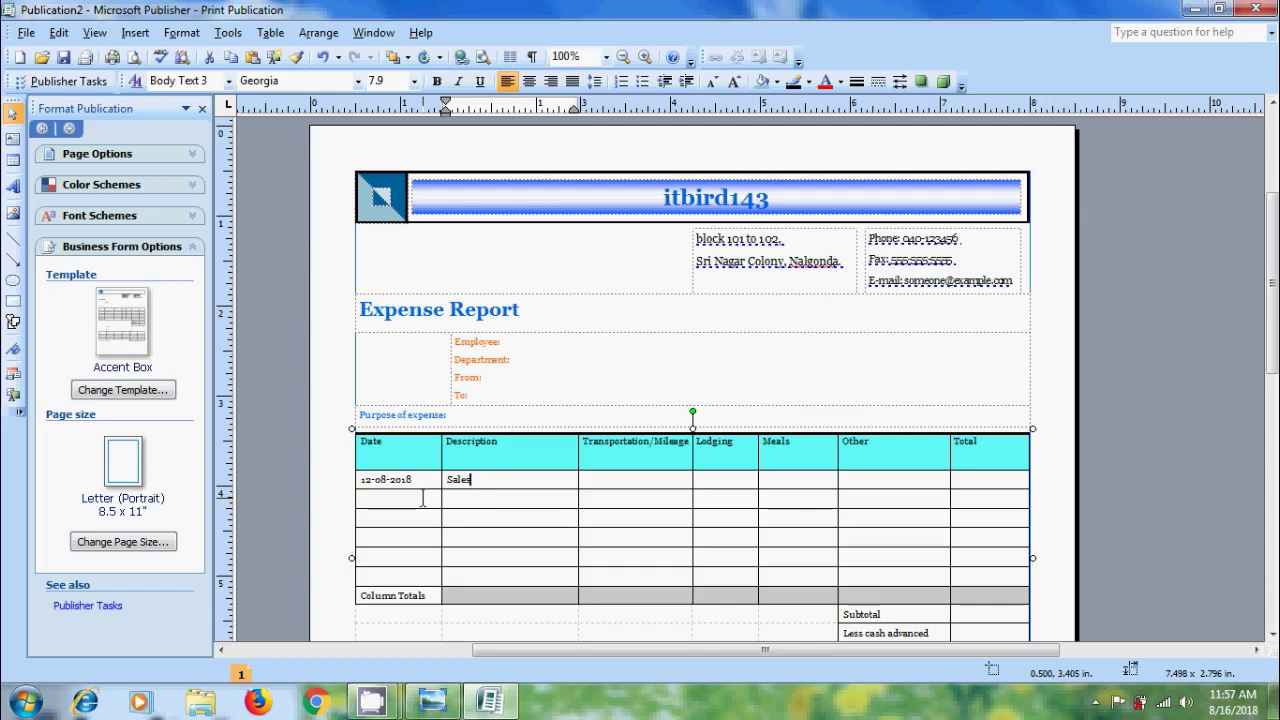
{"action": "key", "text": "Tab"}
{"action": "type", "text": "N"}
{"action": "key", "text": "Tab"}
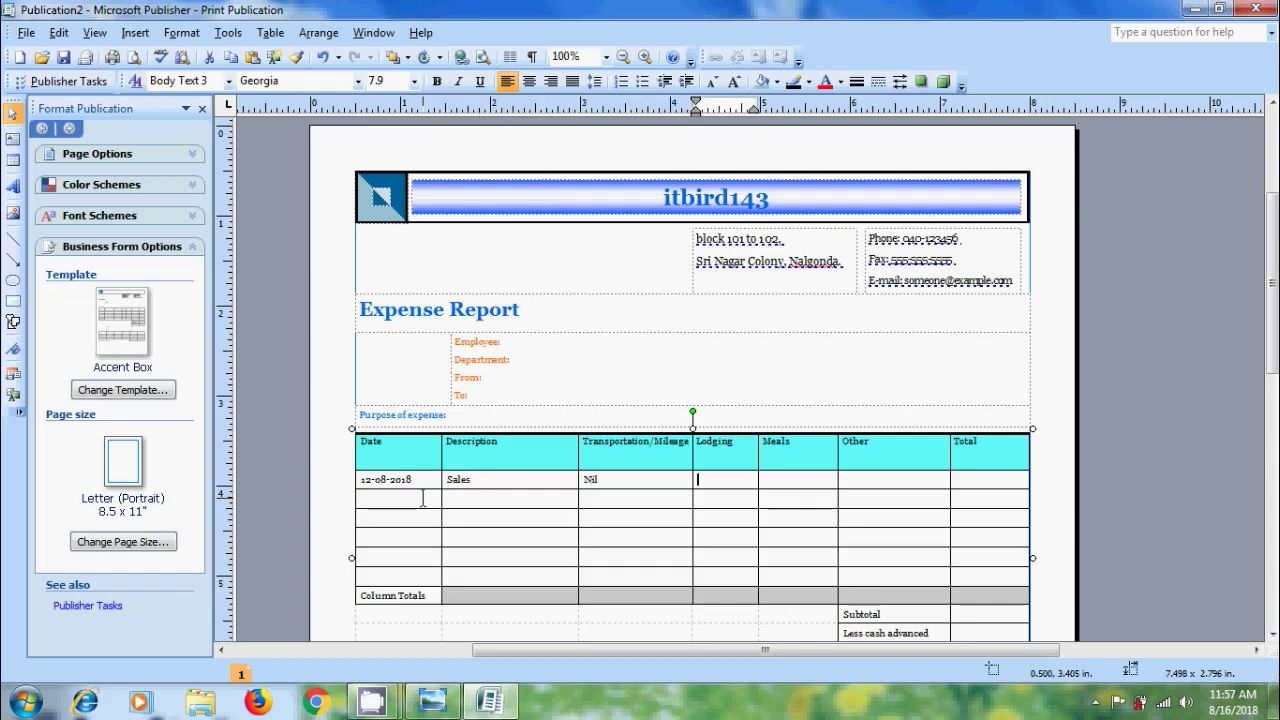
{"action": "type", "text": "2000"}
{"action": "key", "text": "Tab"}
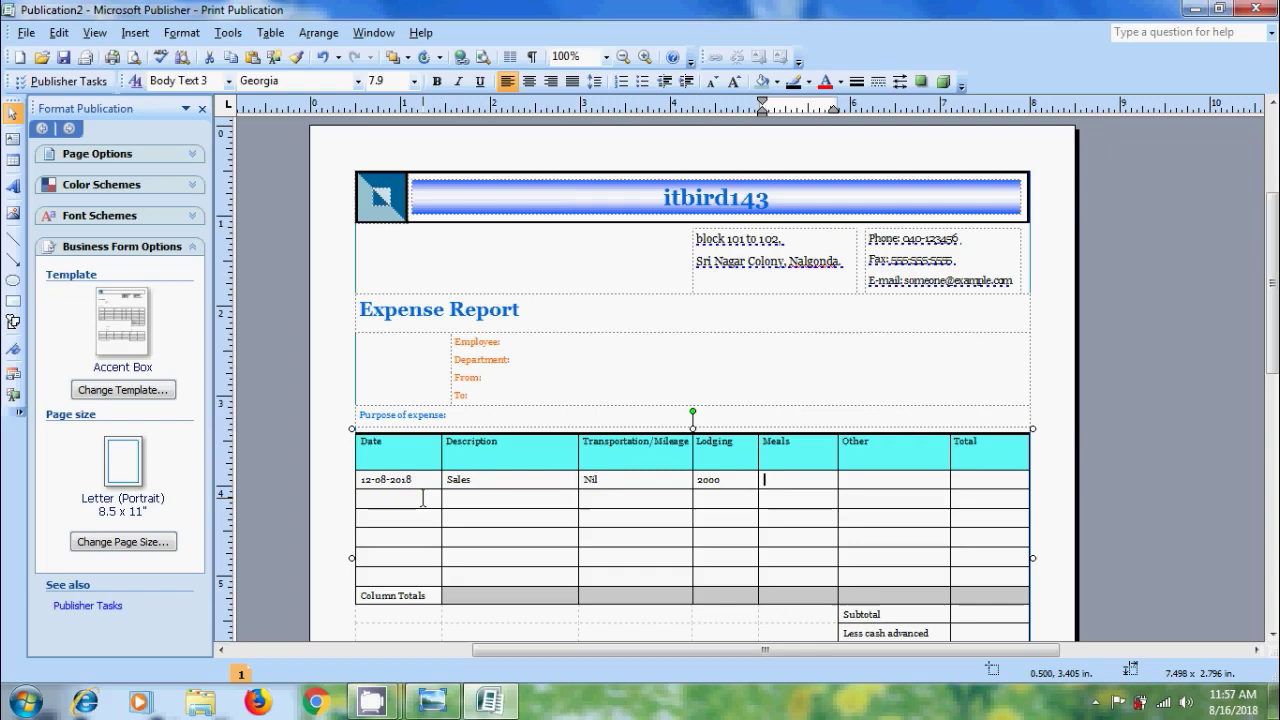
{"action": "type", "text": "550"}
{"action": "key", "text": "Tab"}
{"action": "key", "text": "Tab"}
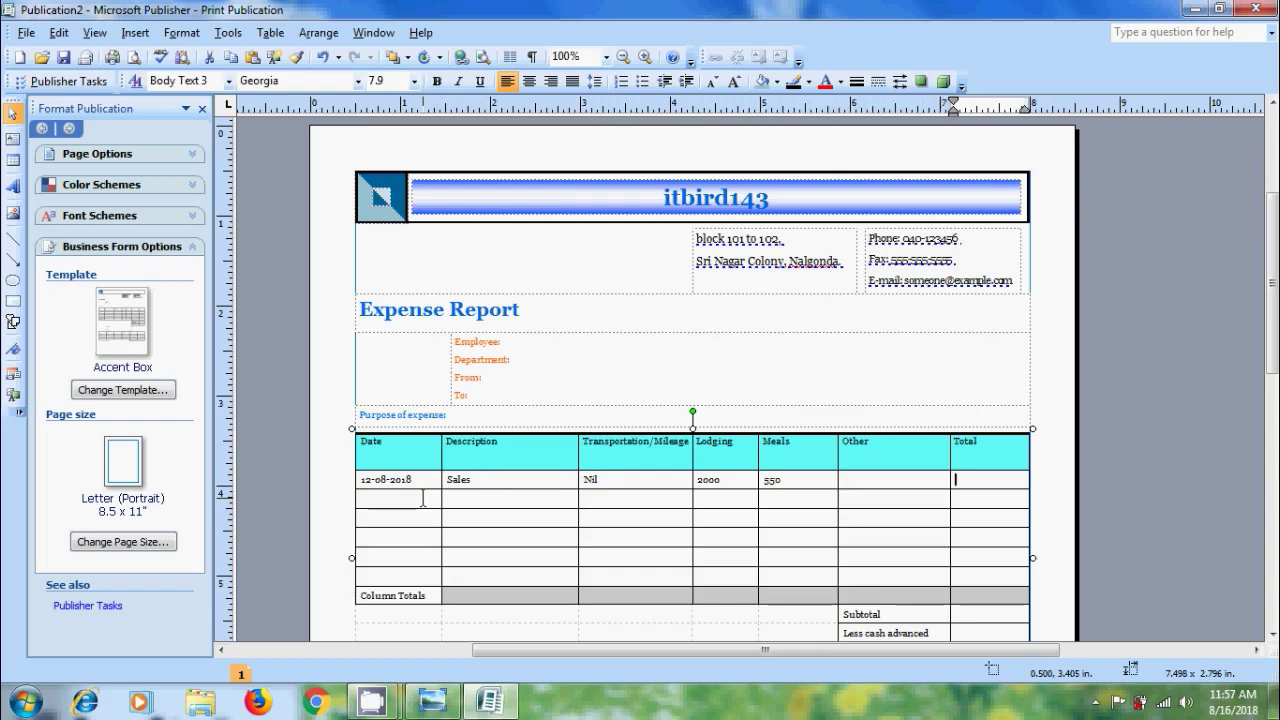
{"action": "type", "text": "2550"}
- Fill the second expense row: 13-08-2018, Meeting, total 6050
{"action": "scroll", "coordinate": [422, 497], "scroll_direction": "down", "scroll_amount": 3}
{"action": "left_click", "coordinate": [390, 302]}
{"action": "type", "text": "12-0"}
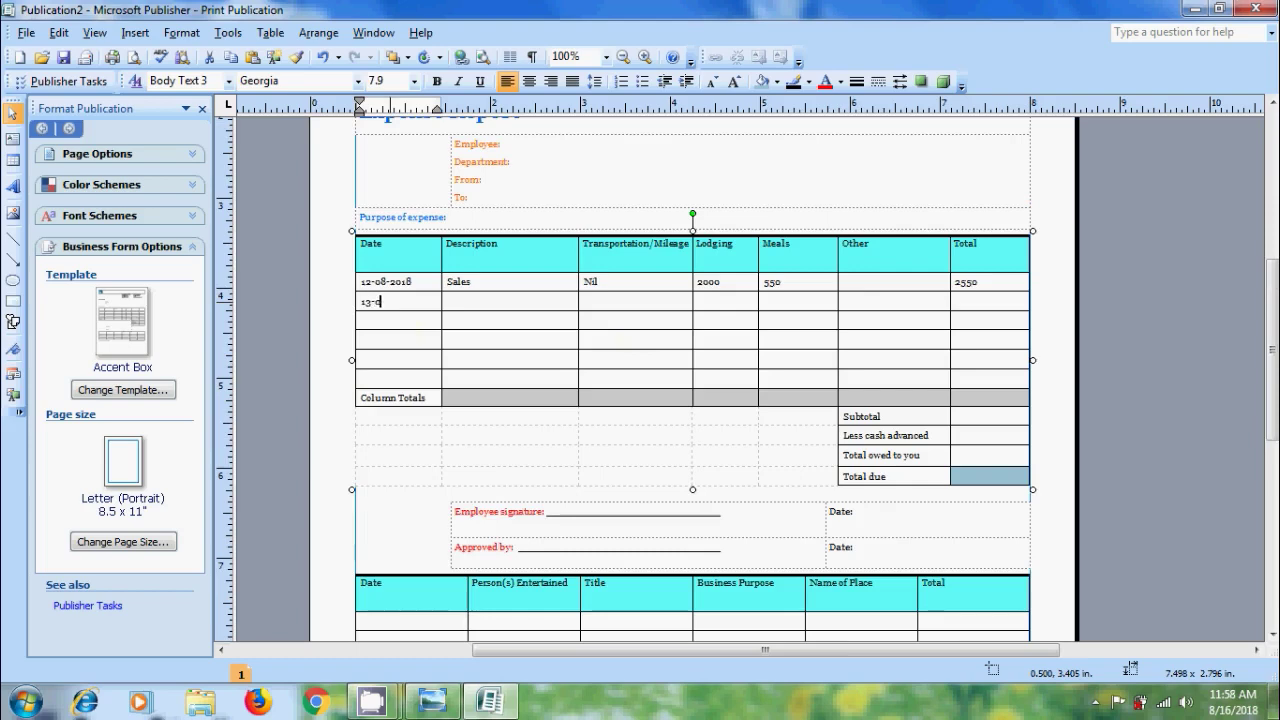
{"action": "type", "text": "8-2018"}
{"action": "key", "text": "Tab"}
{"action": "type", "text": "mee"}
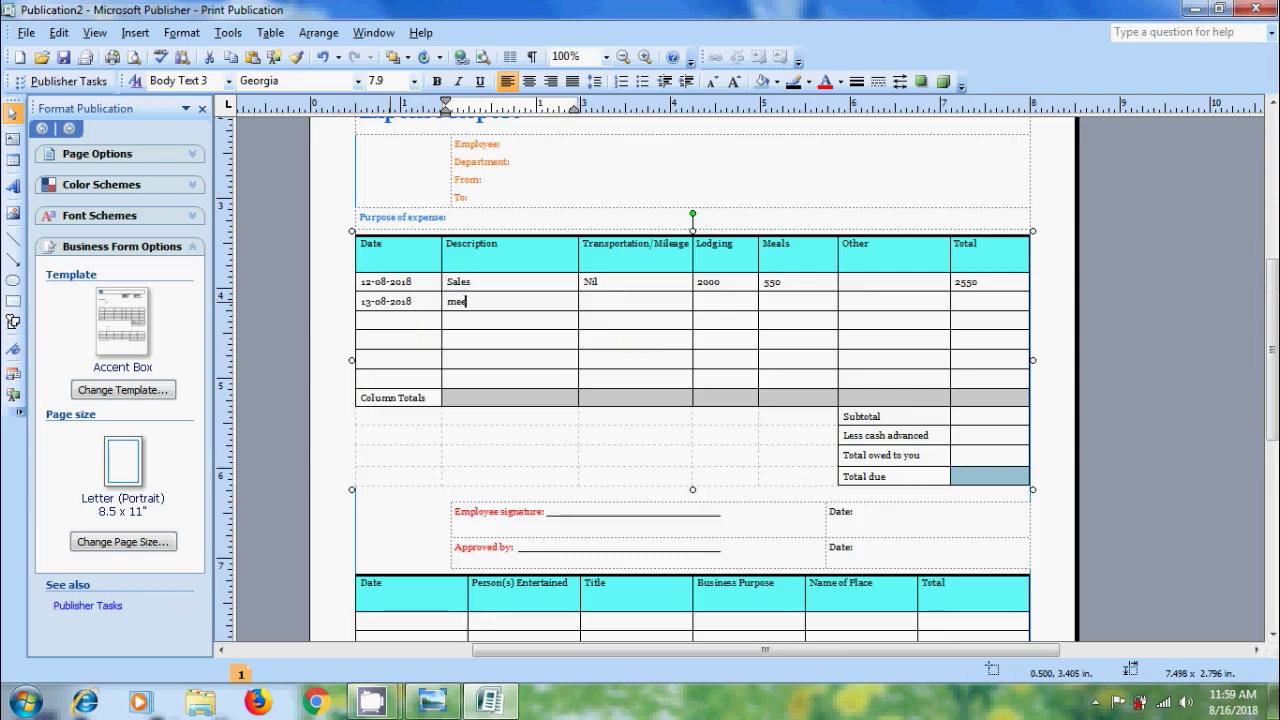
{"action": "type", "text": "ting"}
{"action": "key", "text": "Tab"}
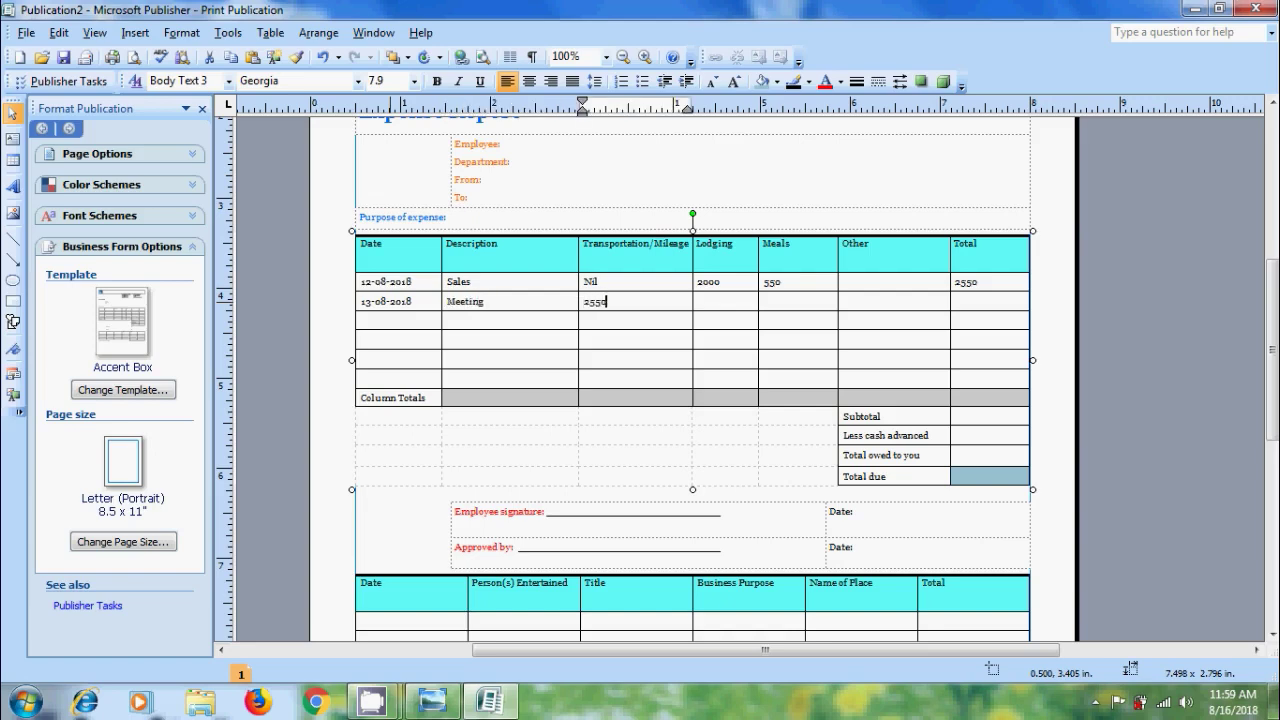
{"action": "key", "text": "Tab"}
{"action": "type", "text": "20"}
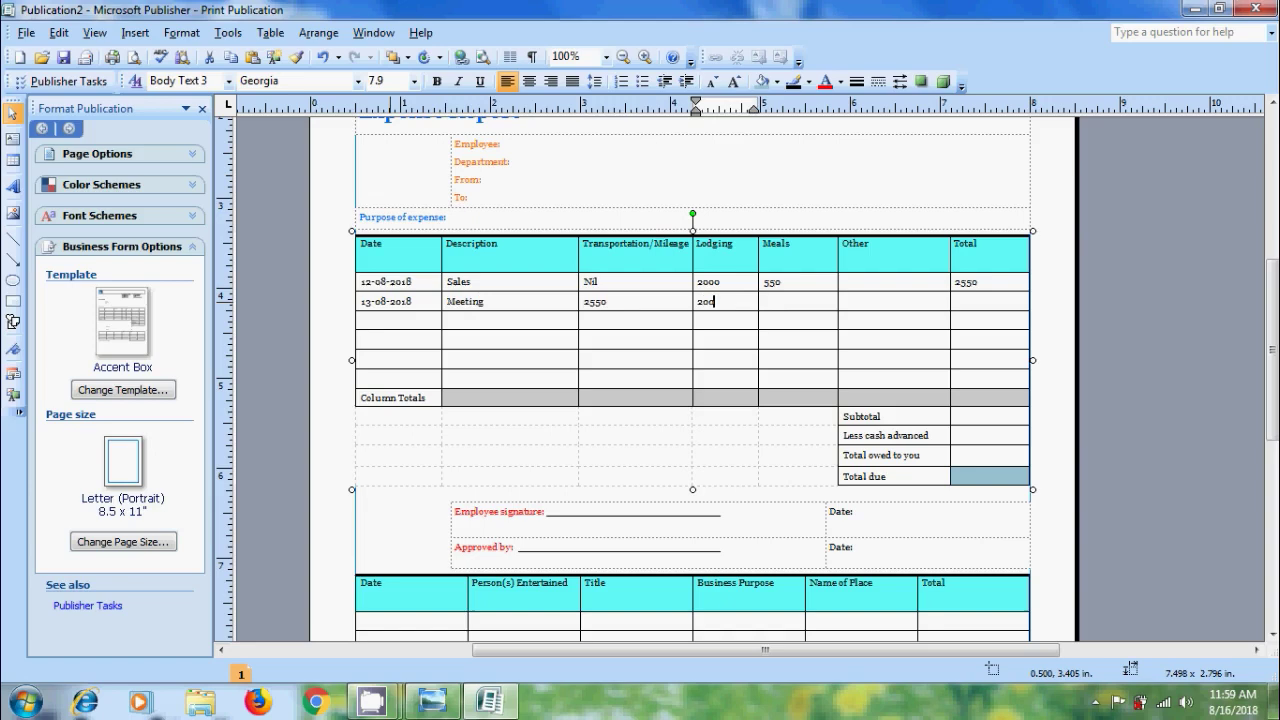
{"action": "type", "text": "00"}
{"action": "key", "text": "Tab"}
{"action": "type", "text": "15"}
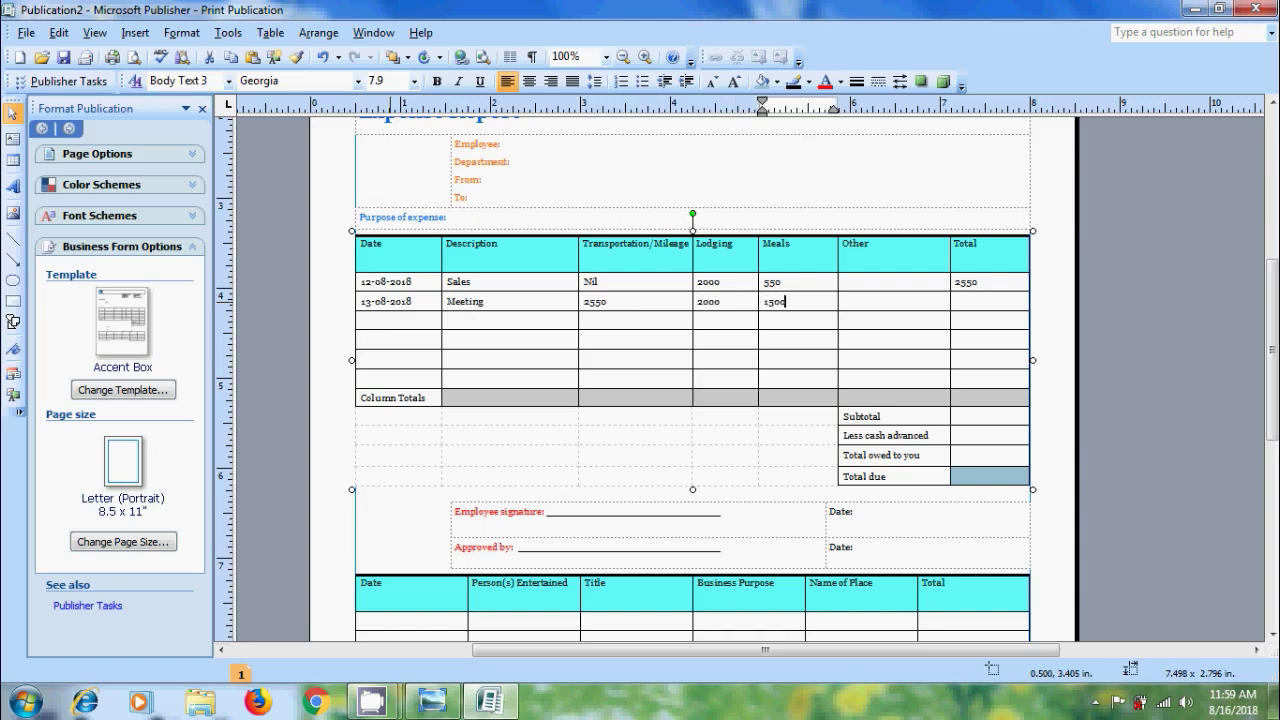
{"action": "key", "text": "Tab"}
{"action": "key", "text": "Tab"}
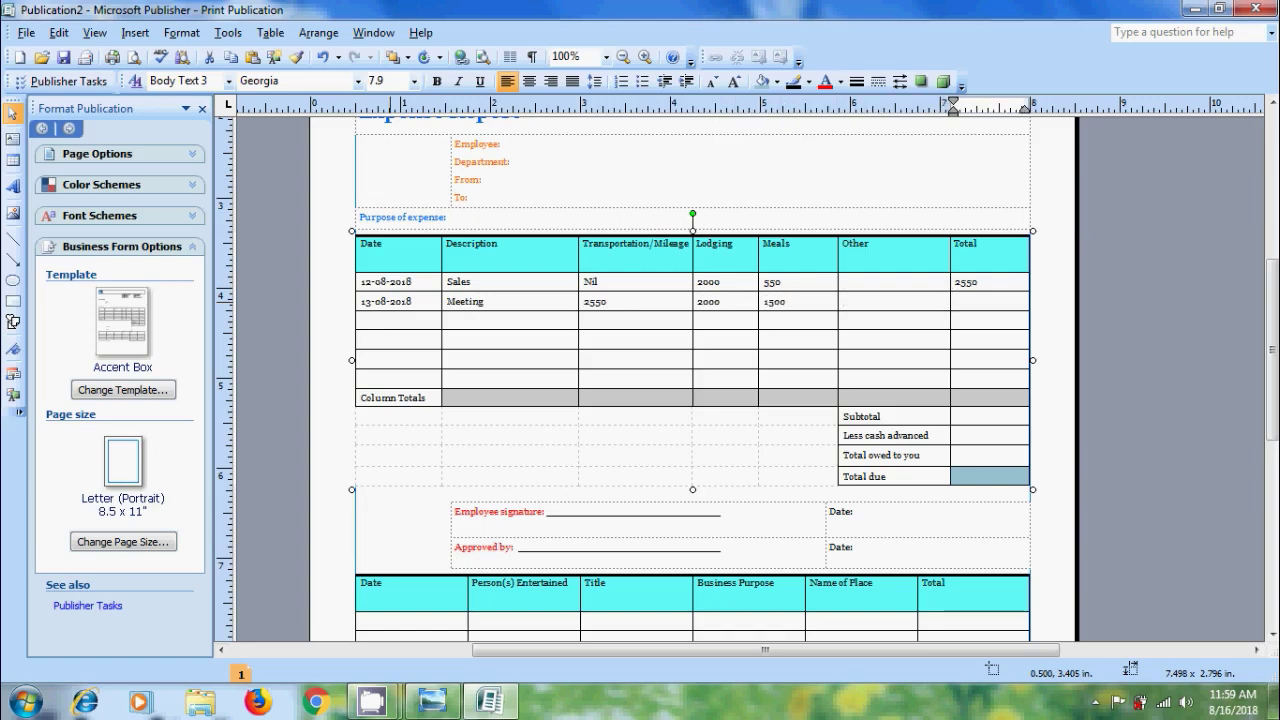
{"action": "type", "text": "6050"}
- Save the filled-in expense report to the Desktop
{"action": "left_click", "coordinate": [62, 58]}
{"action": "left_click", "coordinate": [90, 190]}
{"action": "left_click", "coordinate": [500, 441]}
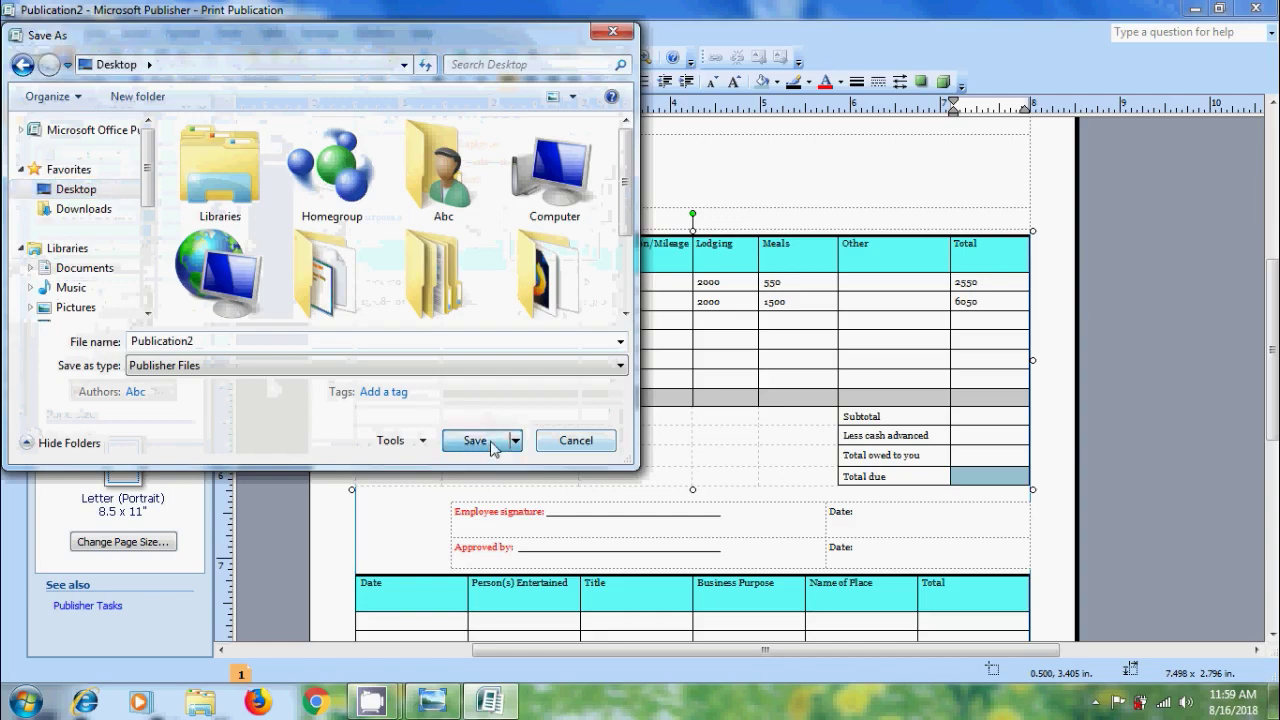
- Restart Publisher and start a new publication from the Expenses template in My Templates
{"action": "left_click", "coordinate": [1258, 9]}
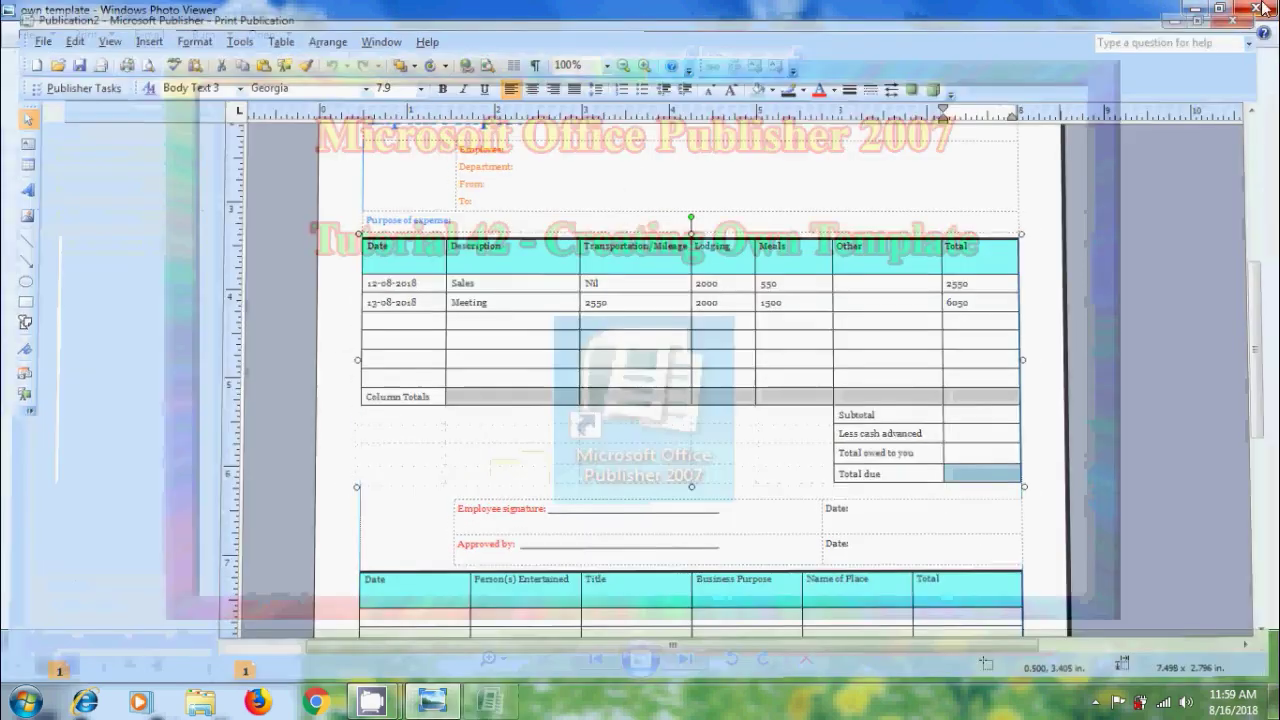
{"action": "left_click", "coordinate": [26, 702]}
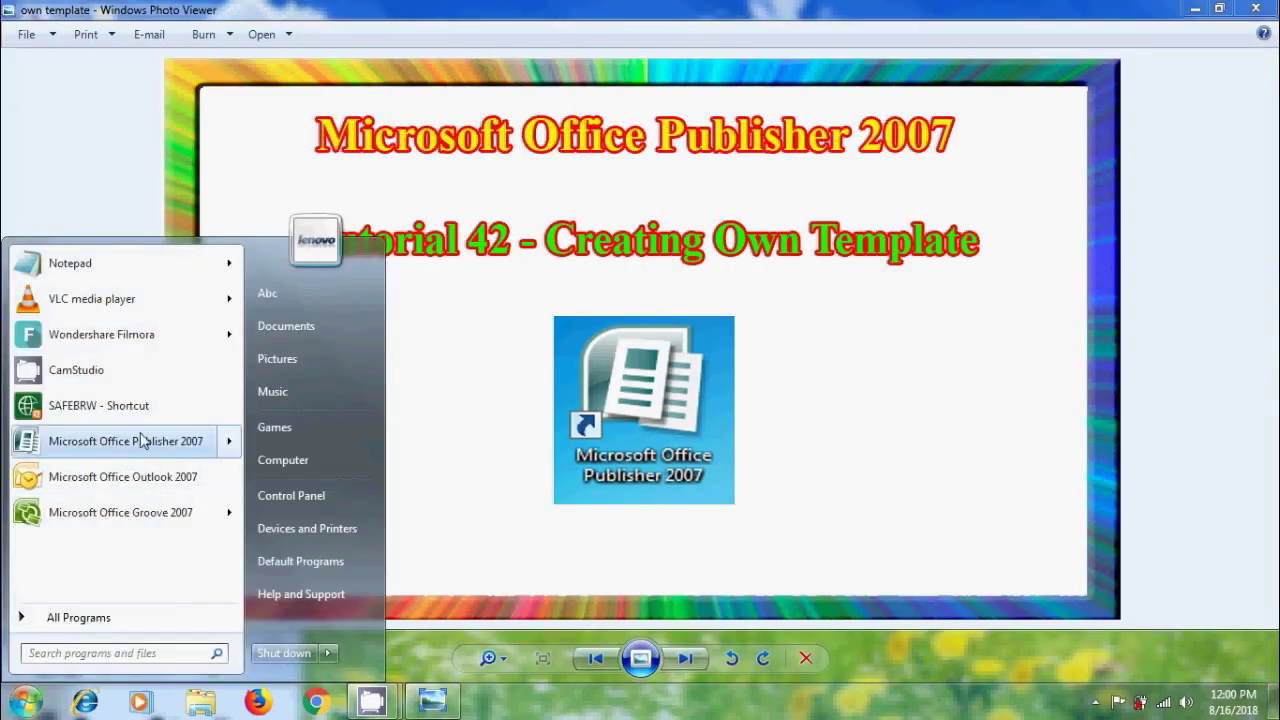
{"action": "left_click", "coordinate": [125, 441]}
{"action": "left_click", "coordinate": [77, 138]}
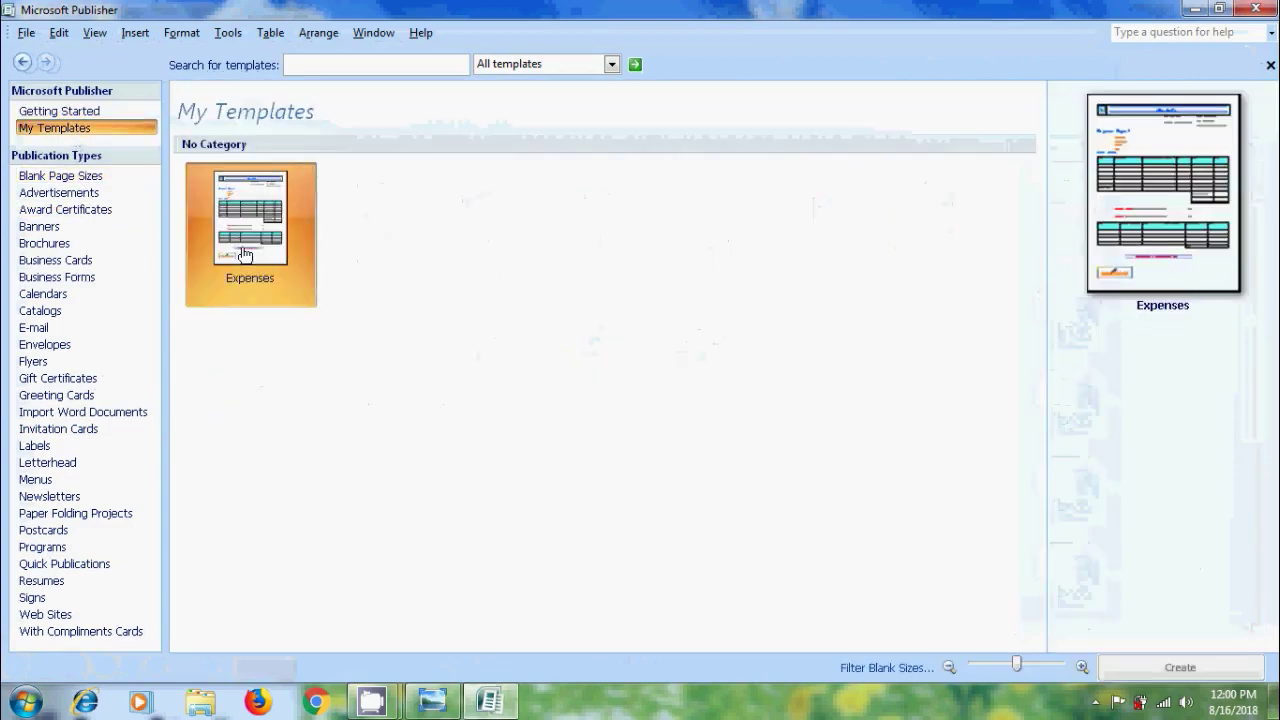
{"action": "double_click", "coordinate": [257, 257]}
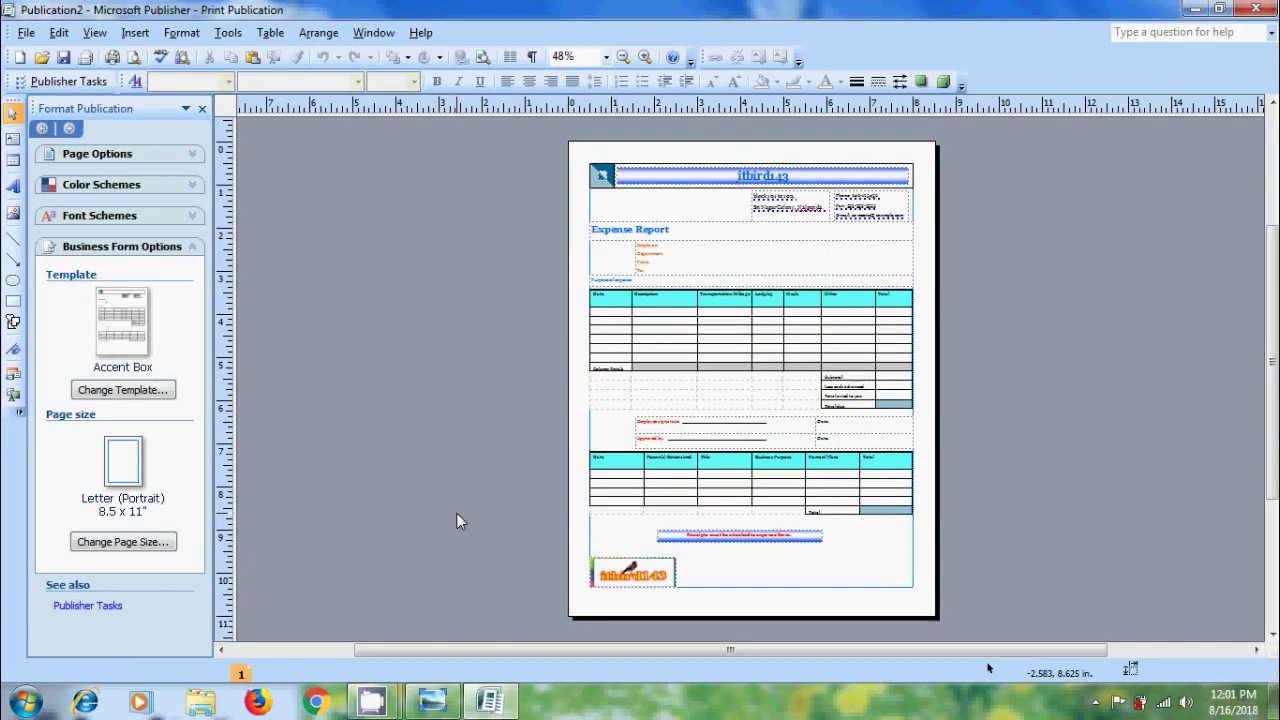
- In the Open Publication dialog, browse Local Disk (C:) > Users into the user profile folder
{"action": "left_click", "coordinate": [26, 32]}
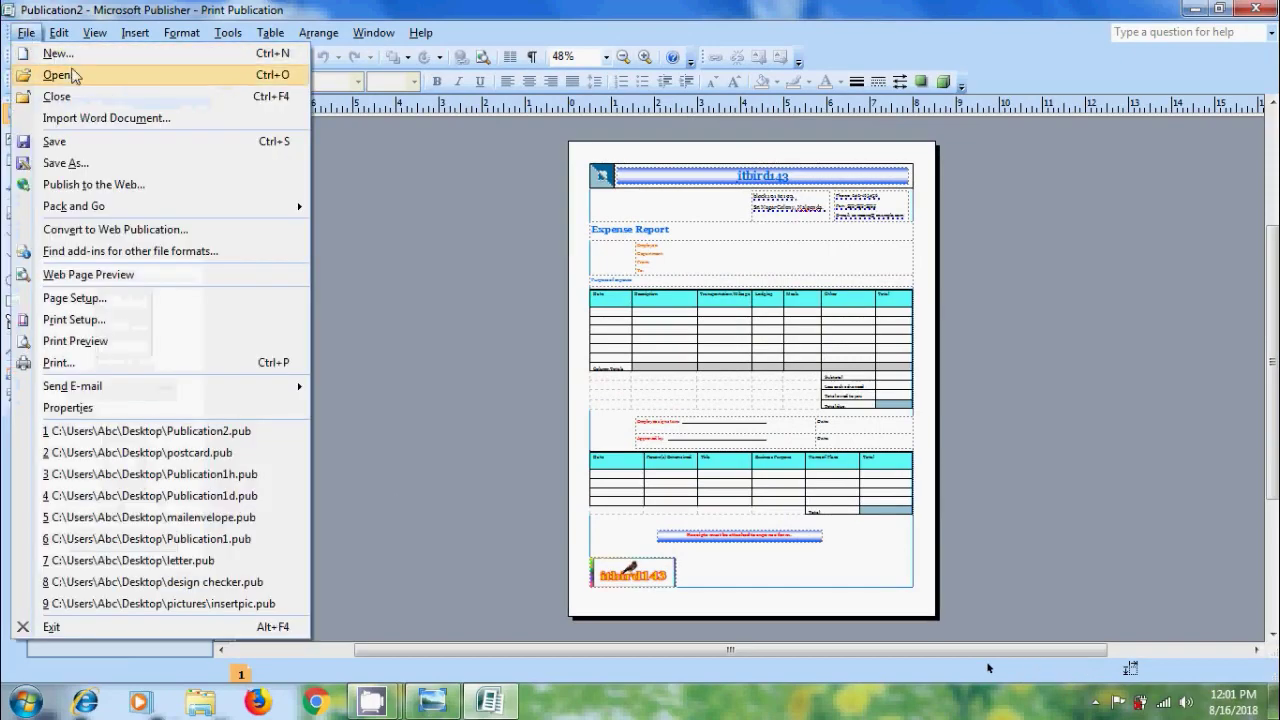
{"action": "left_click", "coordinate": [74, 75]}
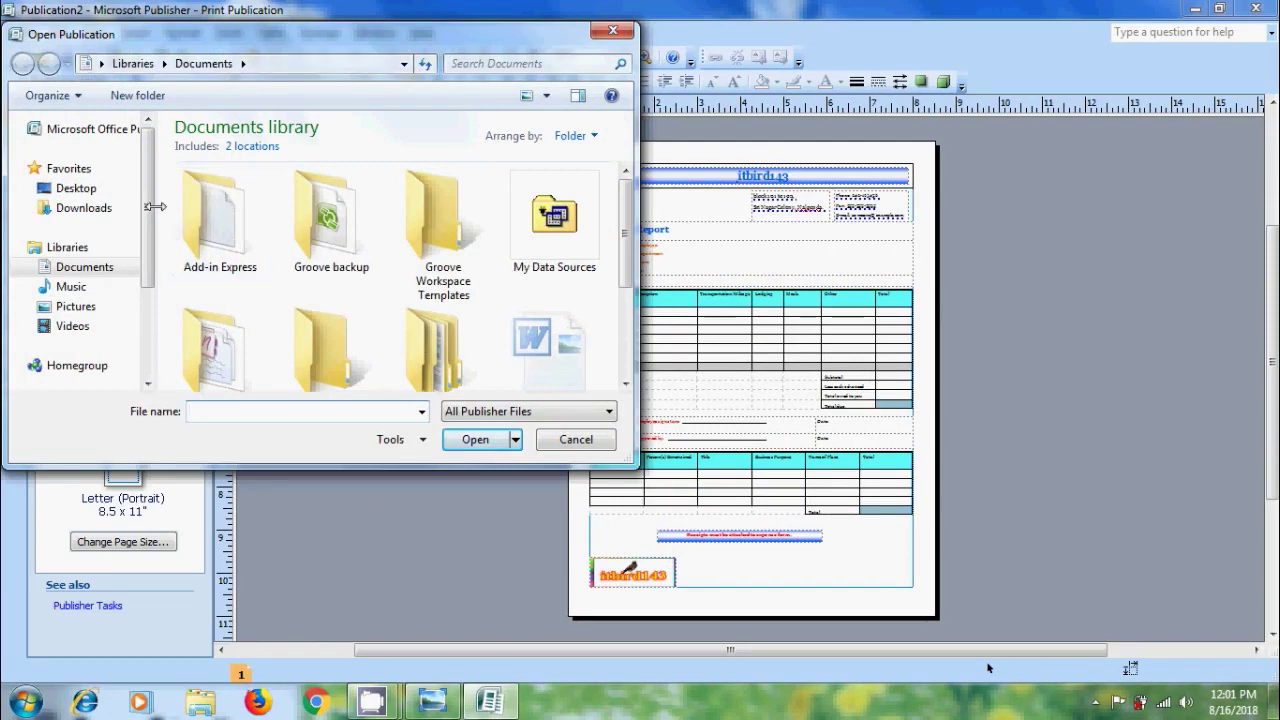
{"action": "scroll", "coordinate": [148, 197], "scroll_direction": "down", "scroll_amount": 3}
{"action": "left_click", "coordinate": [80, 277]}
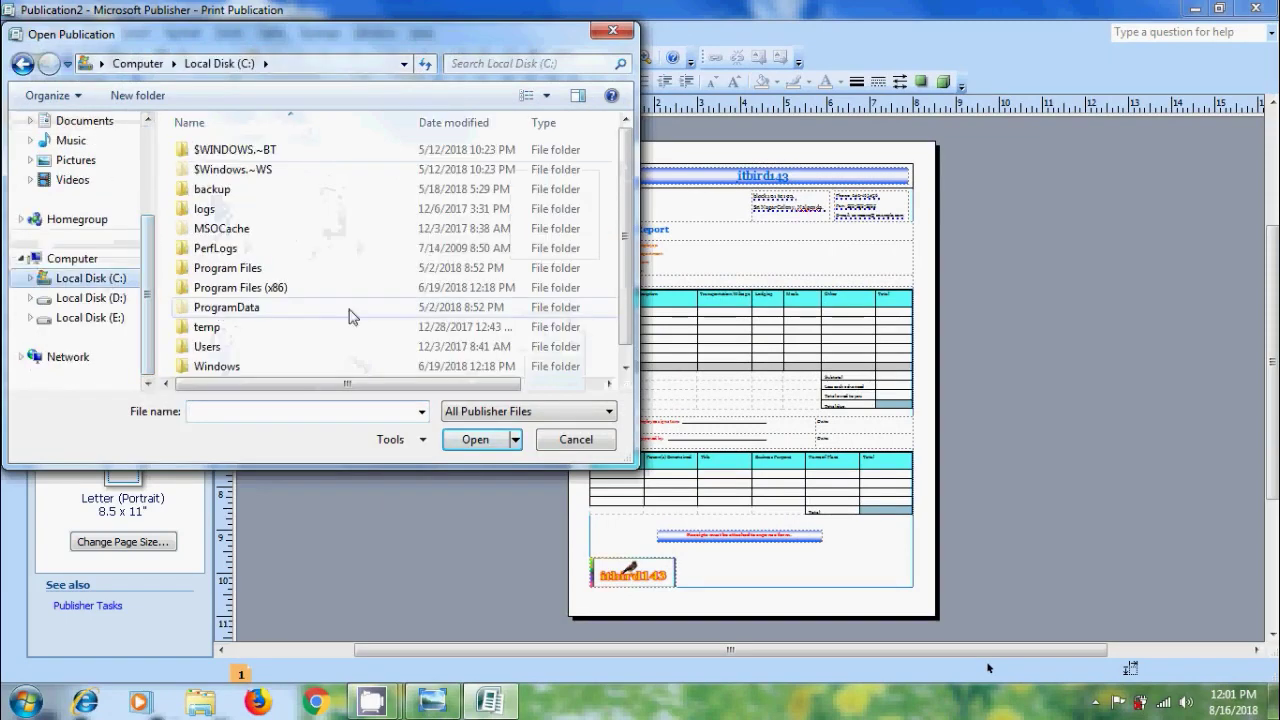
{"action": "double_click", "coordinate": [270, 348]}
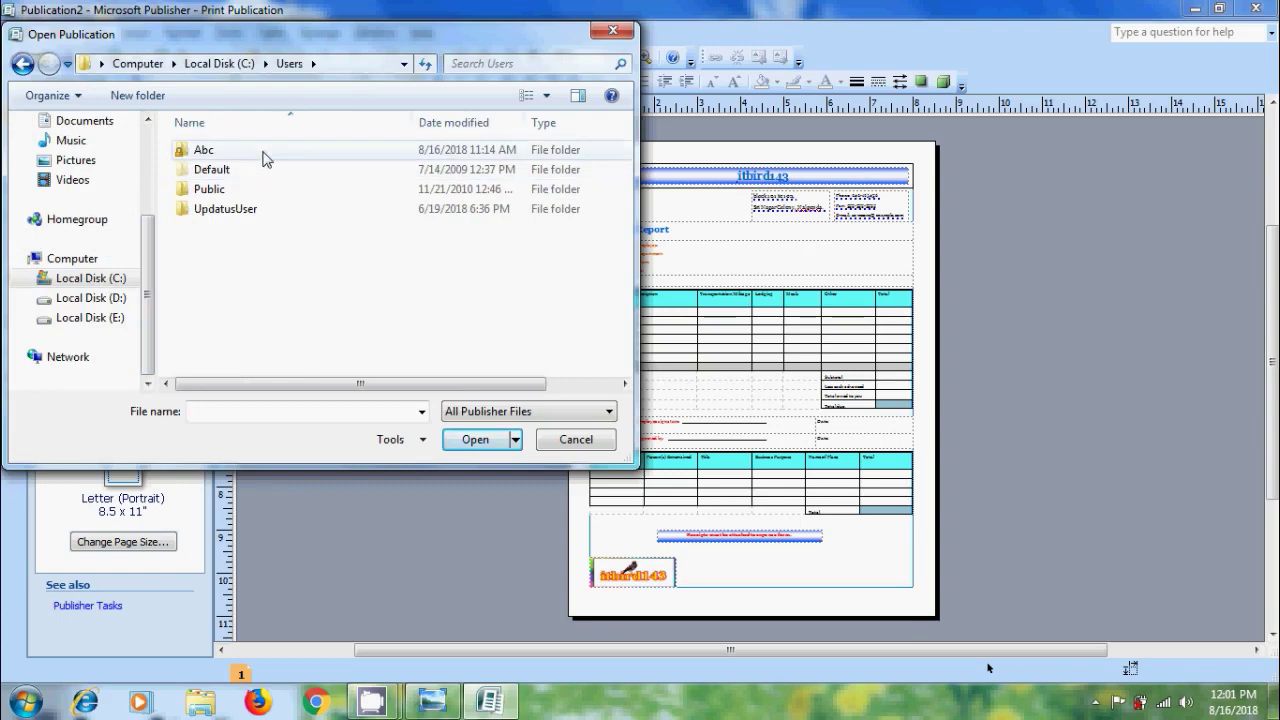
{"action": "double_click", "coordinate": [265, 155]}
- Navigate AppData > Roaming > Microsoft > Templates and open the Expenses template
{"action": "double_click", "coordinate": [280, 170]}
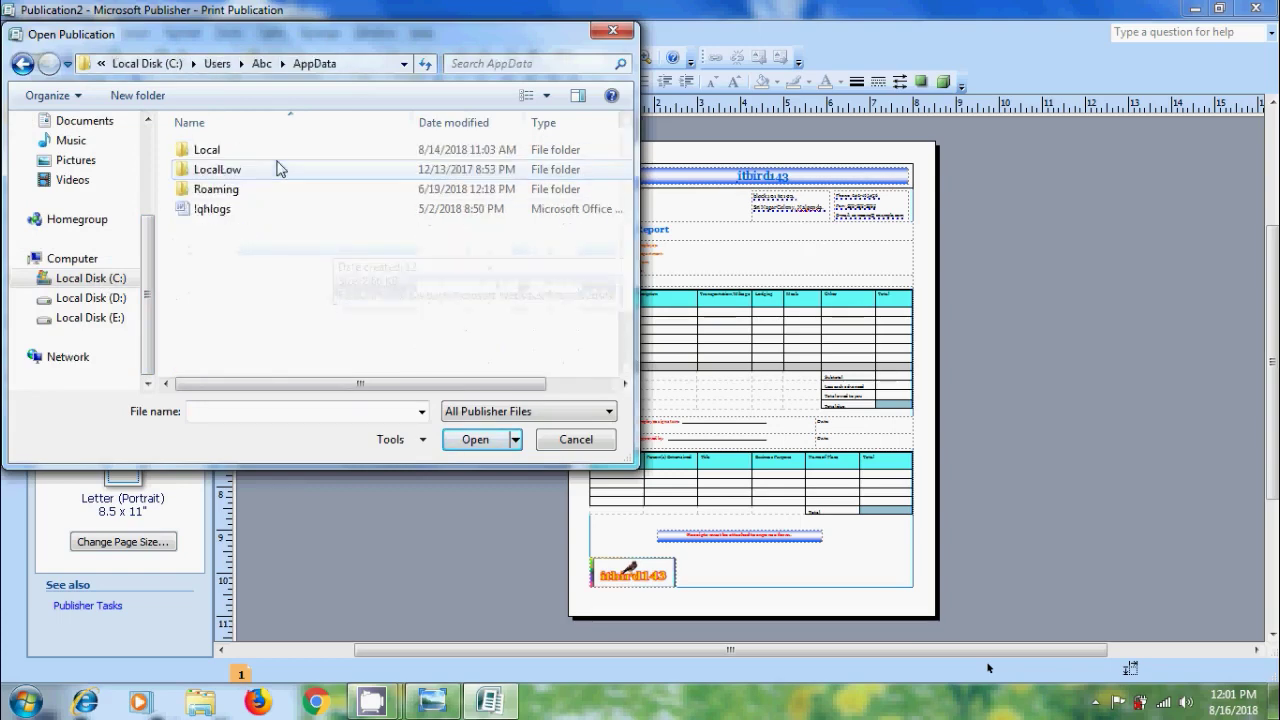
{"action": "double_click", "coordinate": [300, 191]}
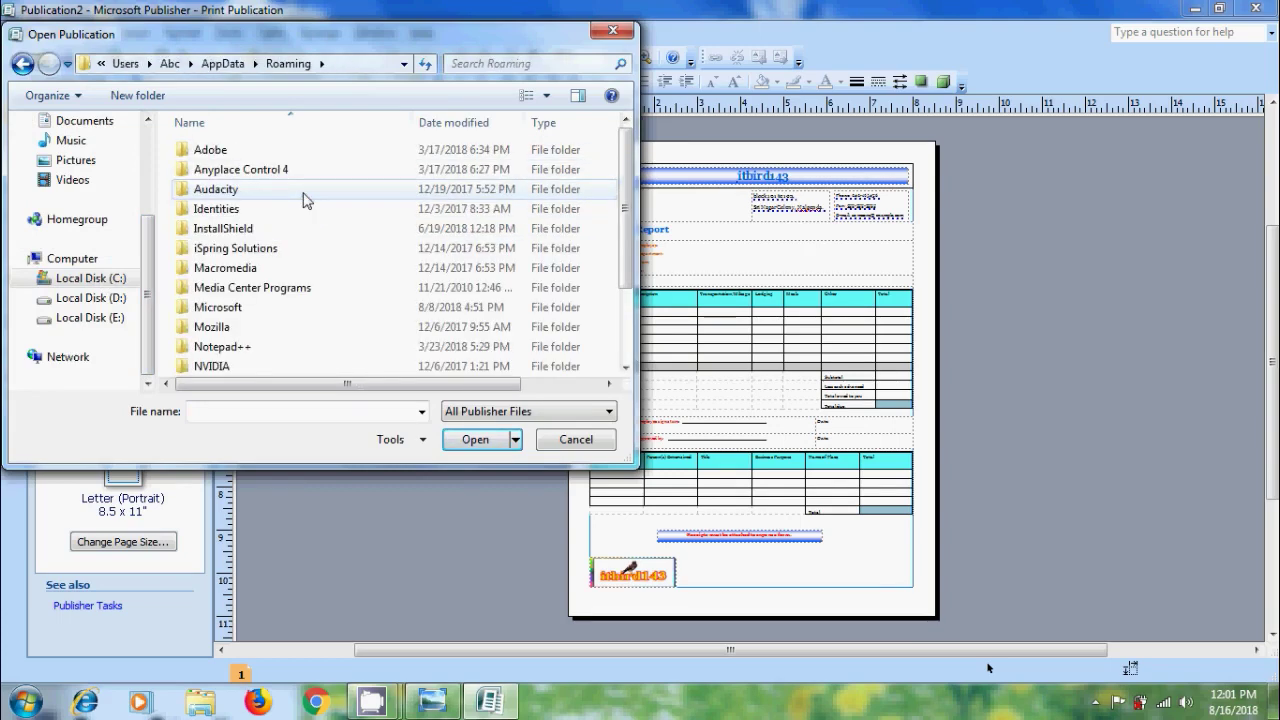
{"action": "double_click", "coordinate": [292, 309]}
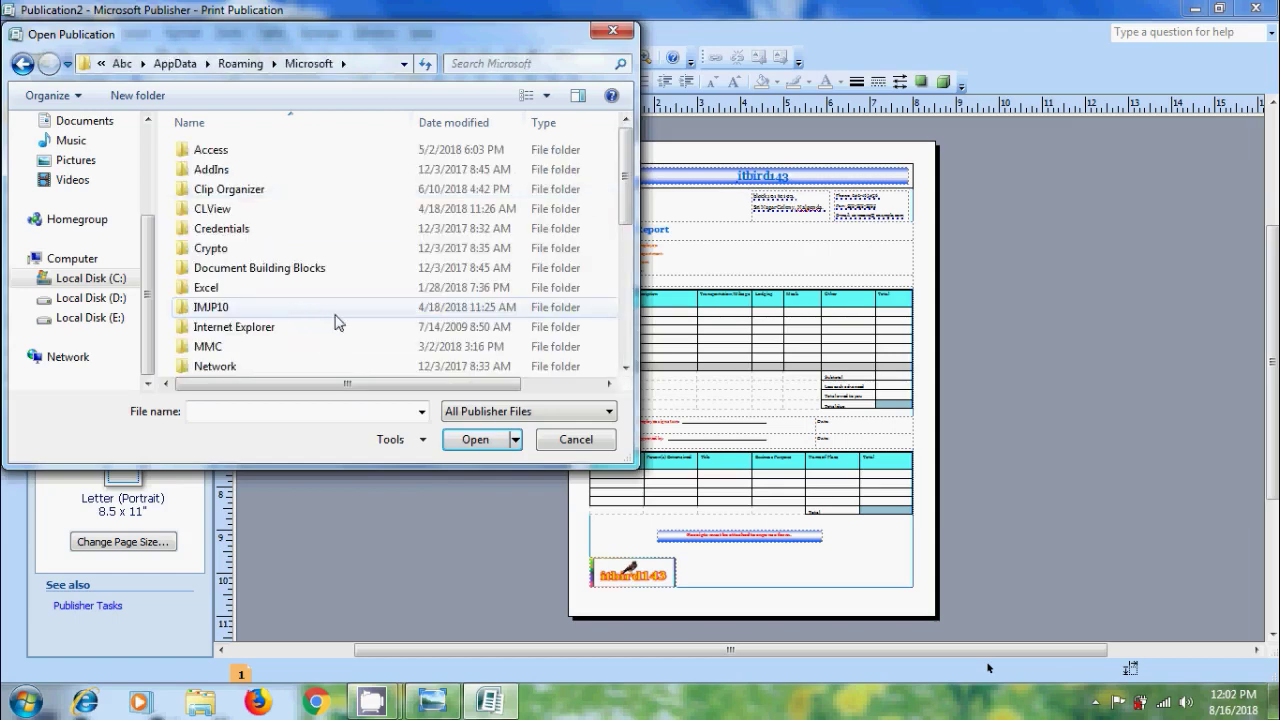
{"action": "left_click_drag", "start_coordinate": [631, 200], "coordinate": [630, 305]}
{"action": "double_click", "coordinate": [288, 321]}
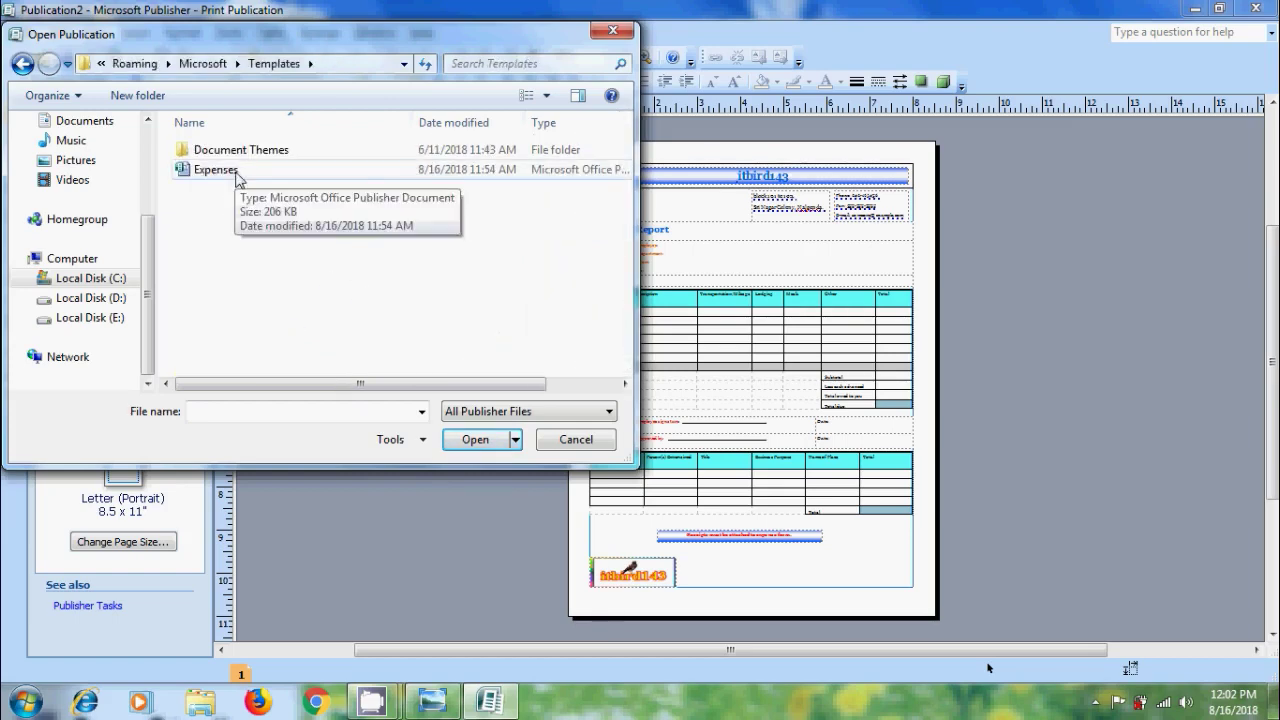
{"action": "left_click", "coordinate": [236, 174]}
{"action": "left_click", "coordinate": [468, 441]}
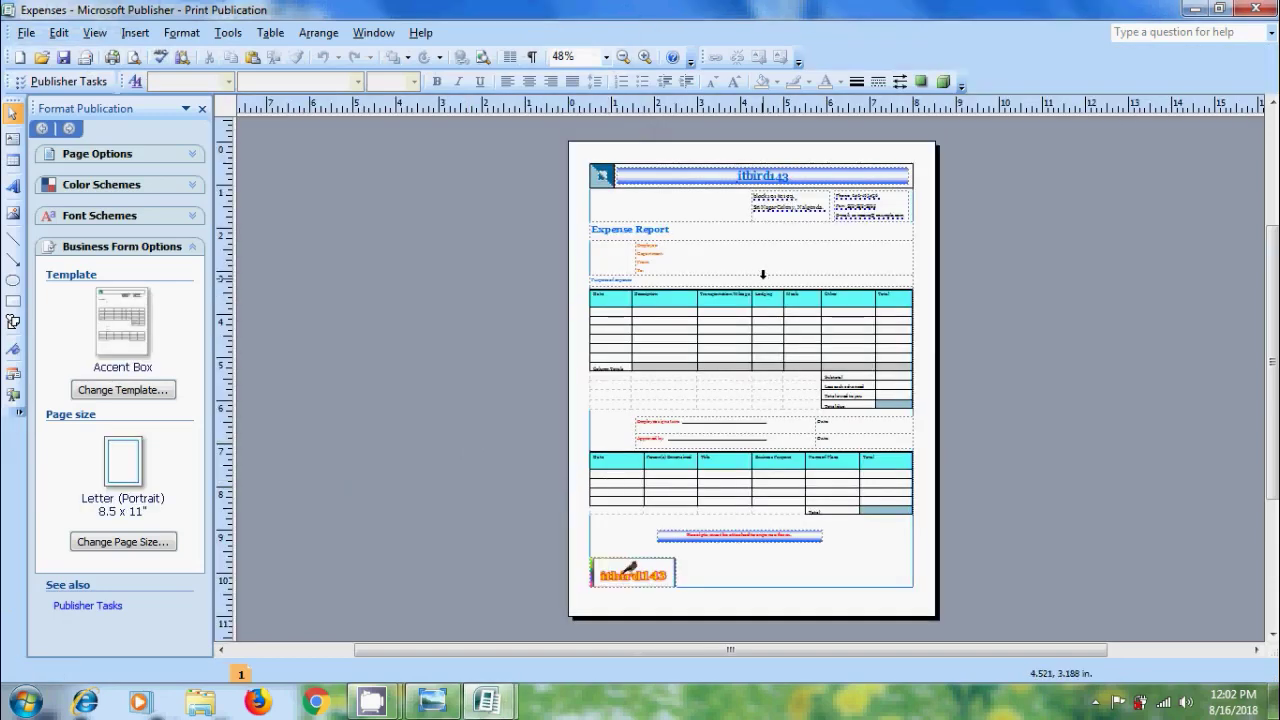
- Insert the bird-and-computer logo picture from Desktop\images
{"action": "left_click", "coordinate": [140, 33]}
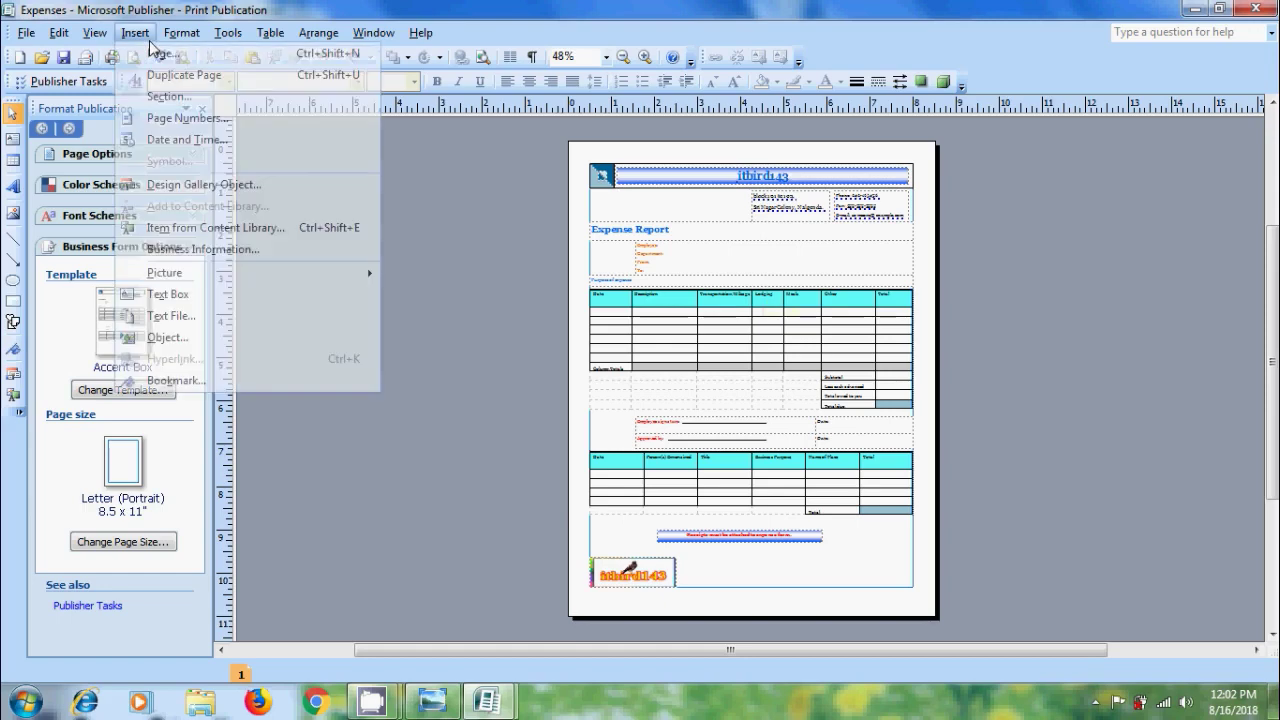
{"action": "mouse_move", "coordinate": [315, 272]}
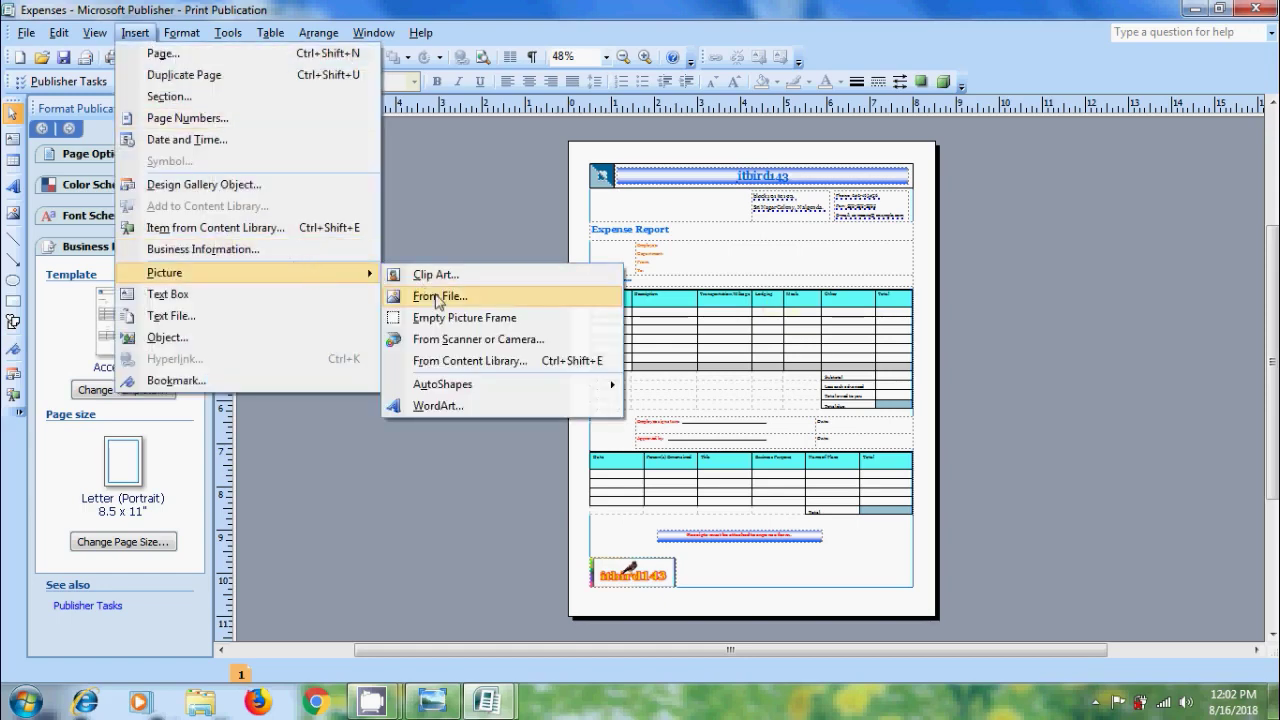
{"action": "left_click", "coordinate": [436, 294]}
{"action": "left_click", "coordinate": [100, 190]}
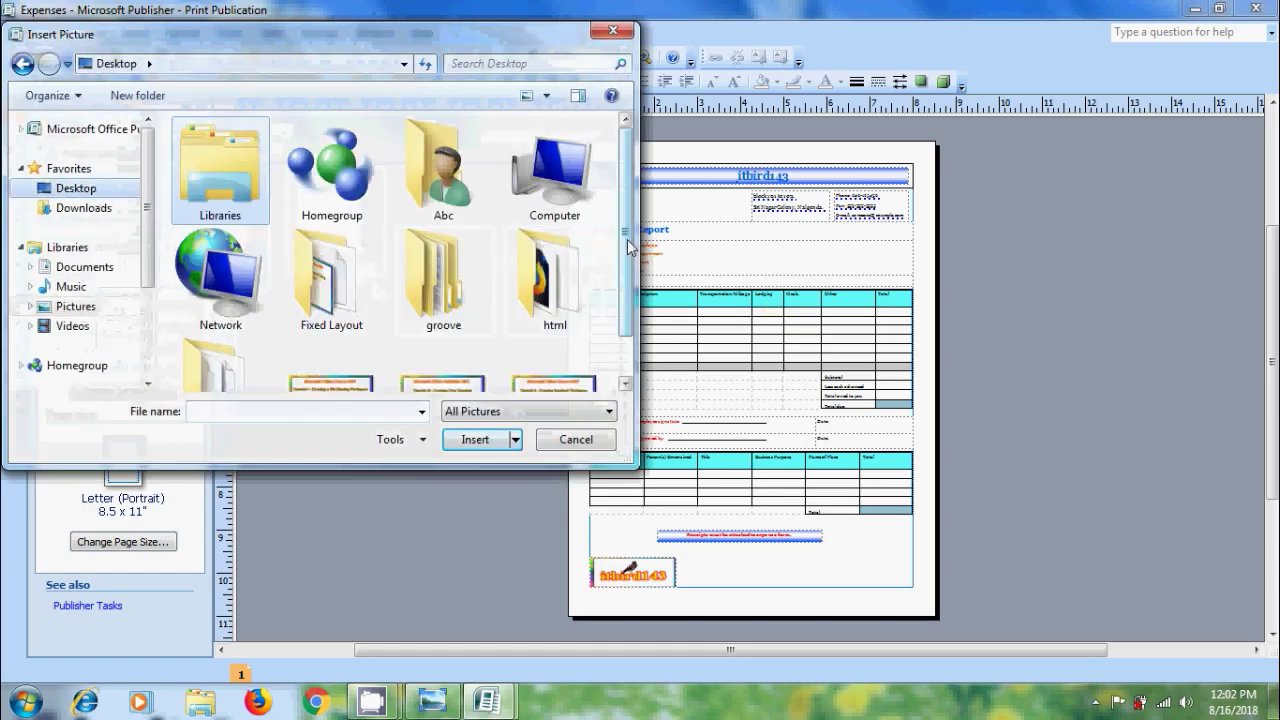
{"action": "scroll", "coordinate": [277, 363], "scroll_direction": "down", "scroll_amount": 3}
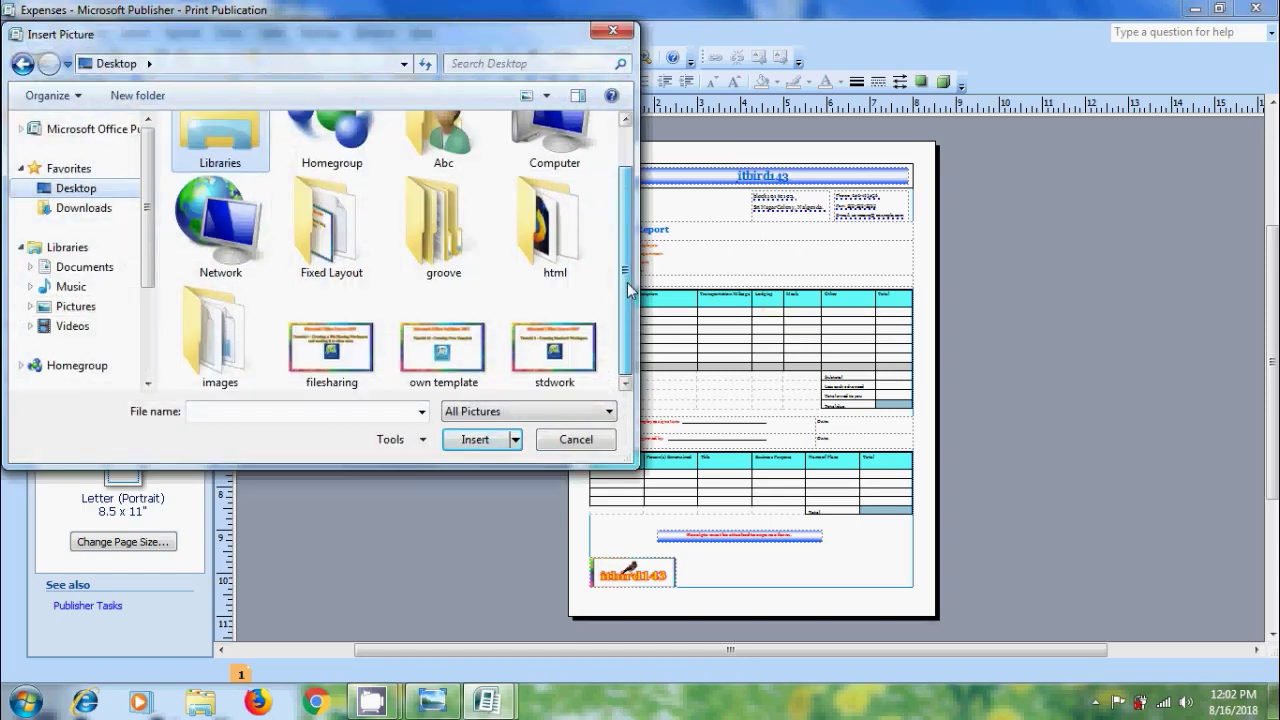
{"action": "double_click", "coordinate": [246, 357]}
{"action": "left_click", "coordinate": [561, 171]}
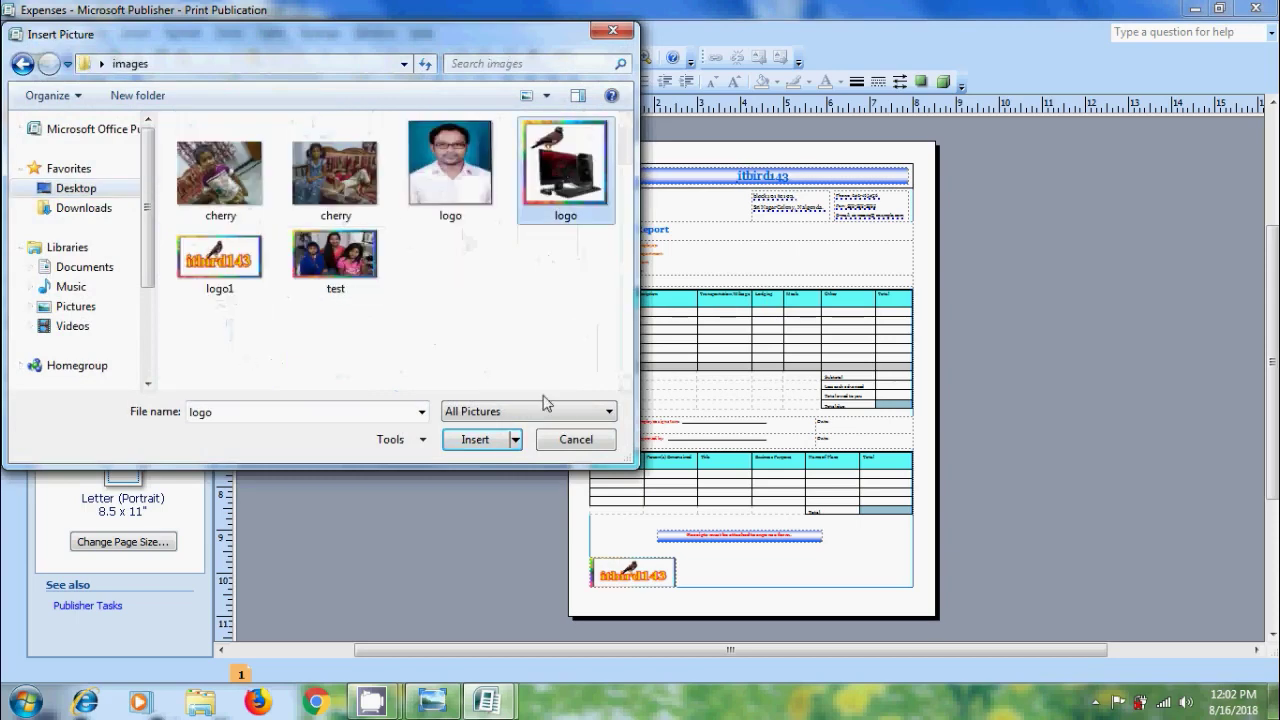
{"action": "left_click", "coordinate": [475, 440]}
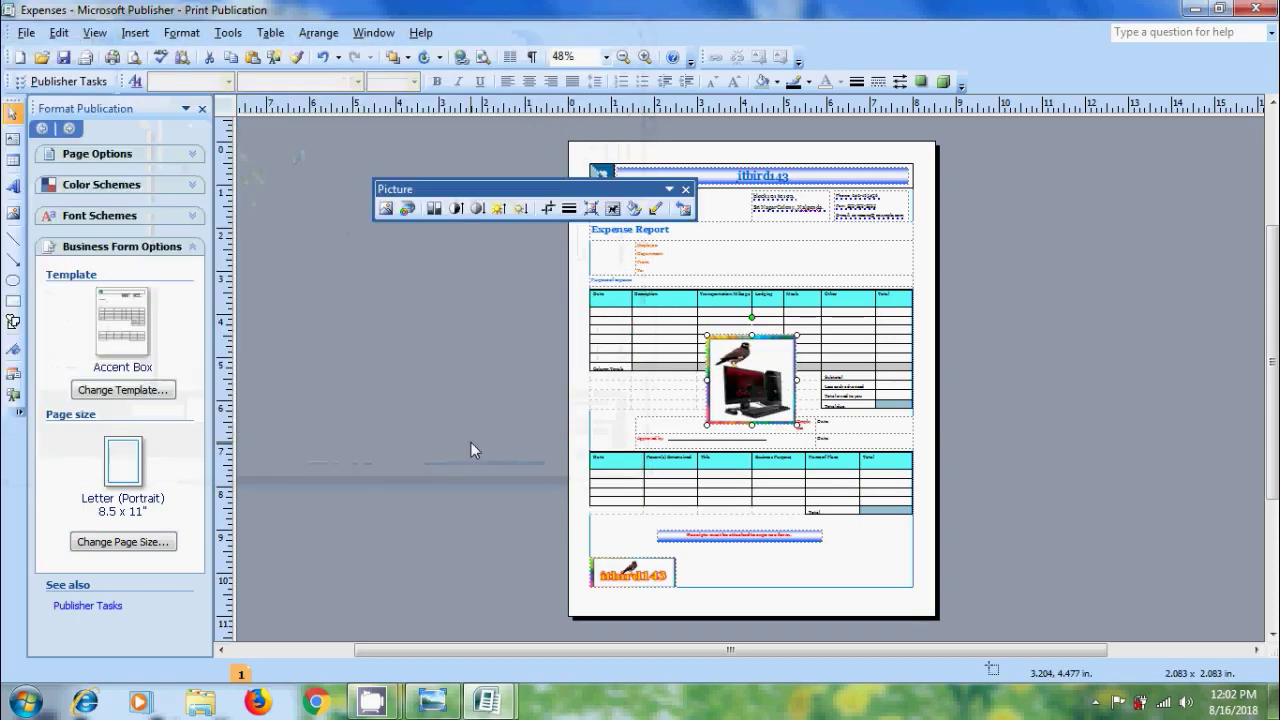
- Shrink the logo and move it to the page's bottom-right corner
{"action": "left_click", "coordinate": [686, 189]}
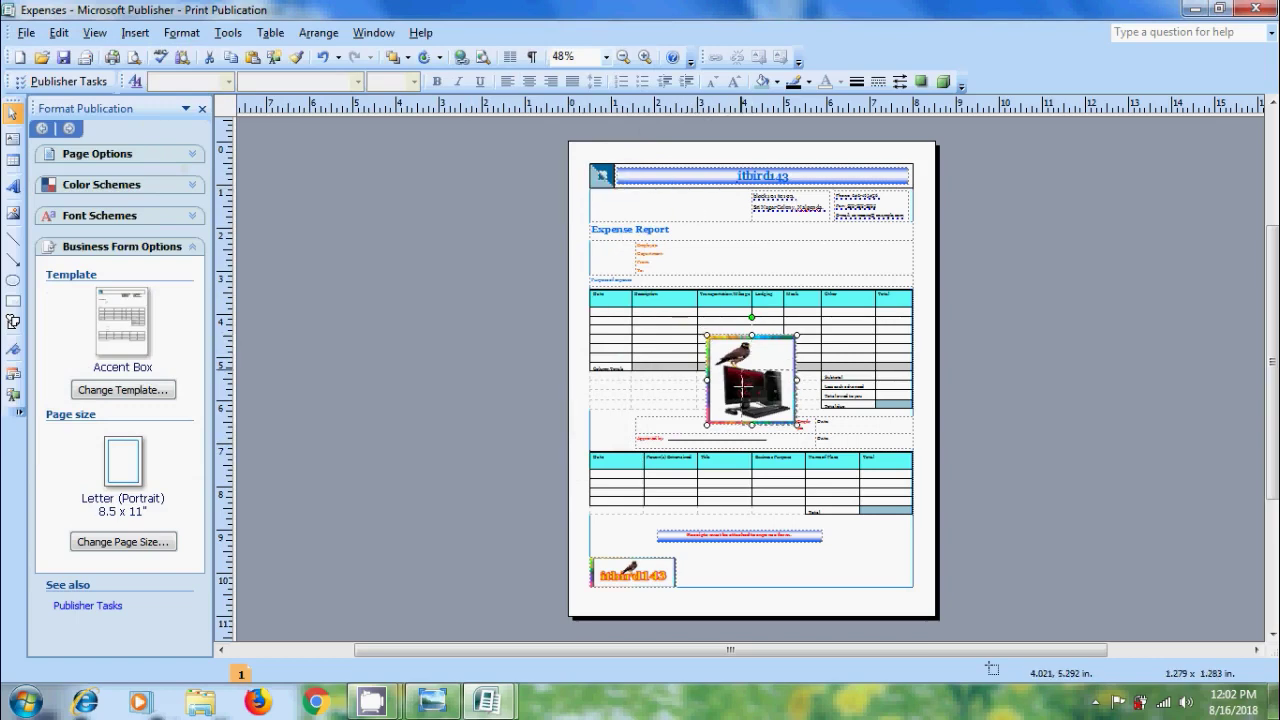
{"action": "left_click_drag", "start_coordinate": [743, 385], "coordinate": [755, 395]}
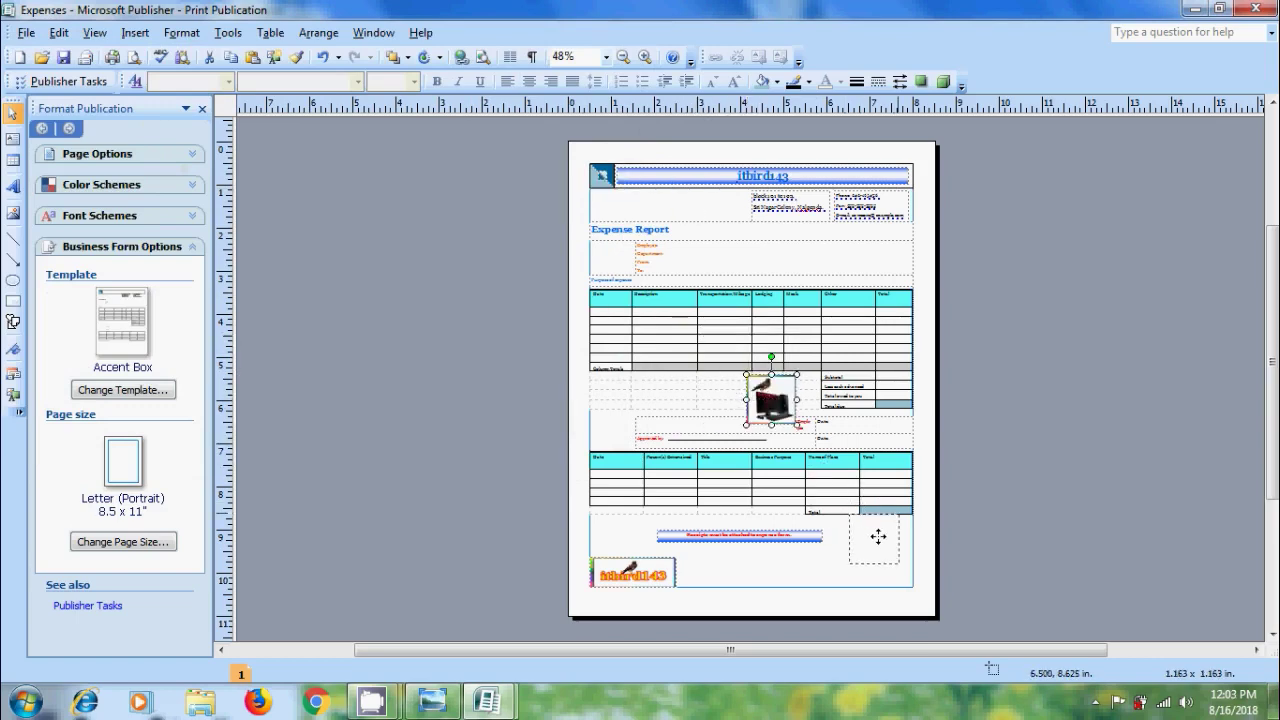
{"action": "left_click_drag", "start_coordinate": [878, 537], "coordinate": [886, 555]}
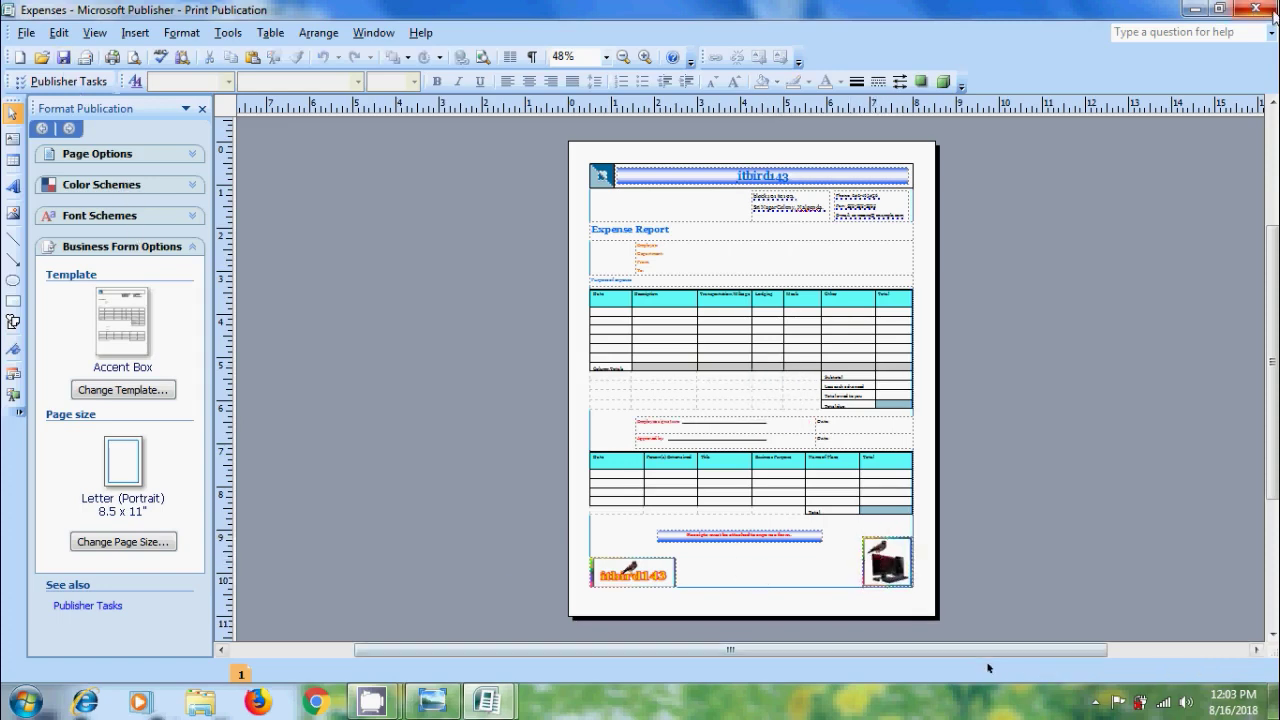
- Save and close the Expenses template, then create a new publication from it via My Templates in Publisher
{"action": "left_click", "coordinate": [1273, 14]}
{"action": "left_click", "coordinate": [1266, 10]}
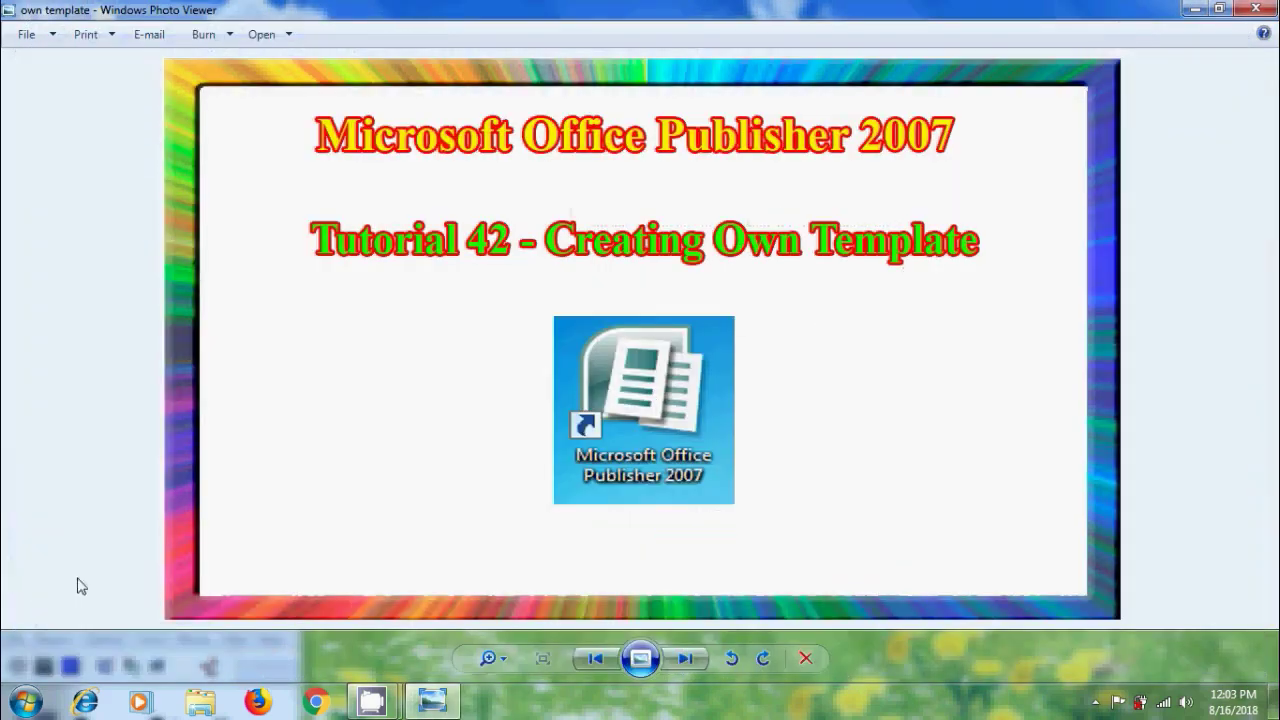
{"action": "left_click", "coordinate": [25, 702]}
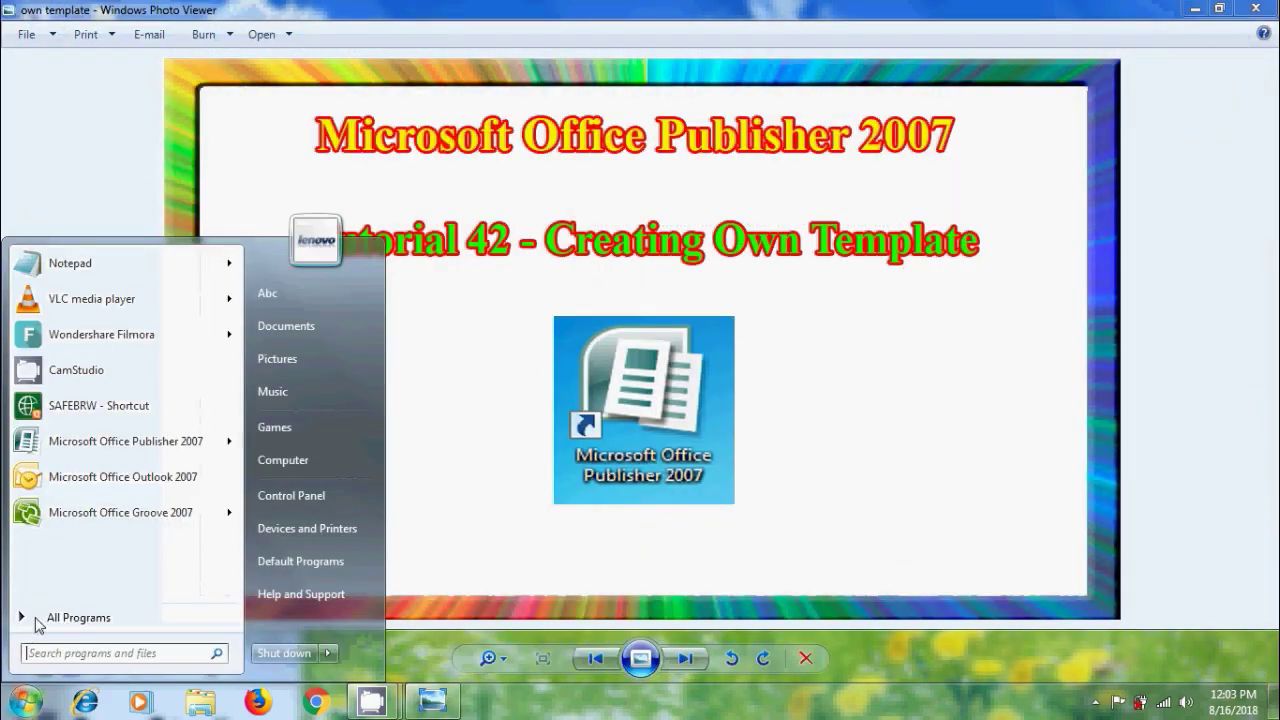
{"action": "left_click", "coordinate": [150, 441]}
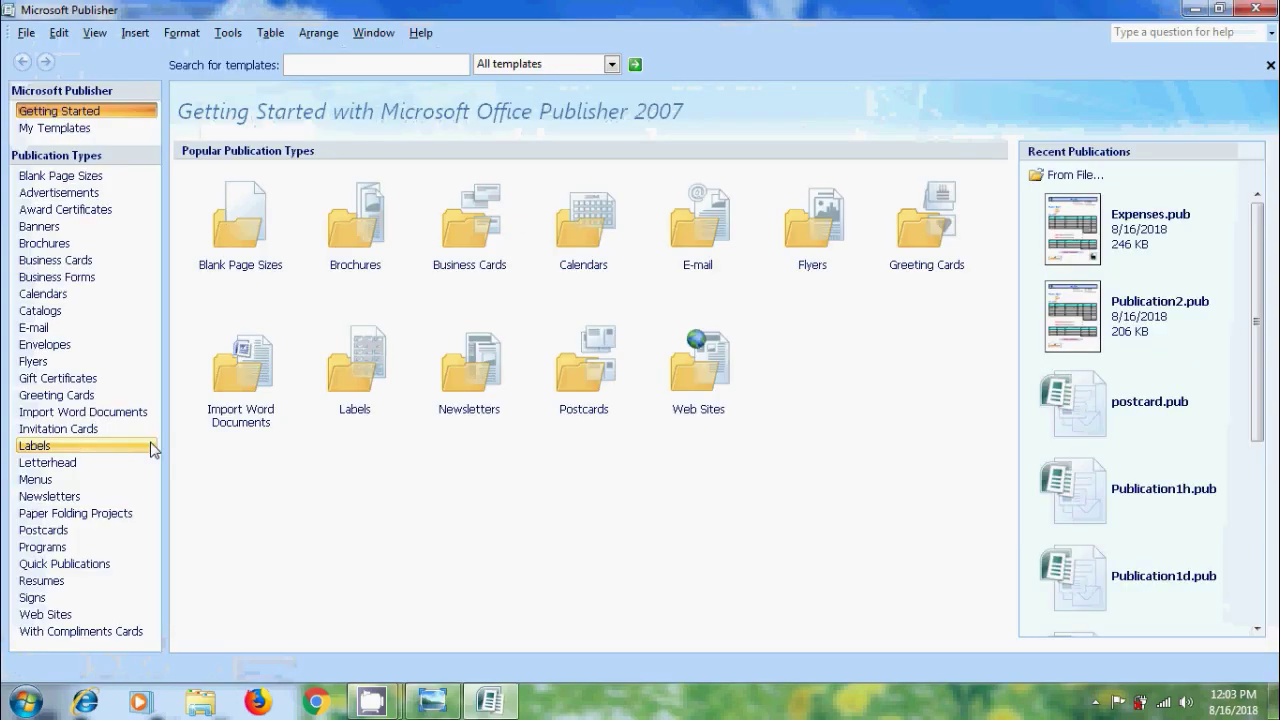
{"action": "left_click", "coordinate": [68, 129]}
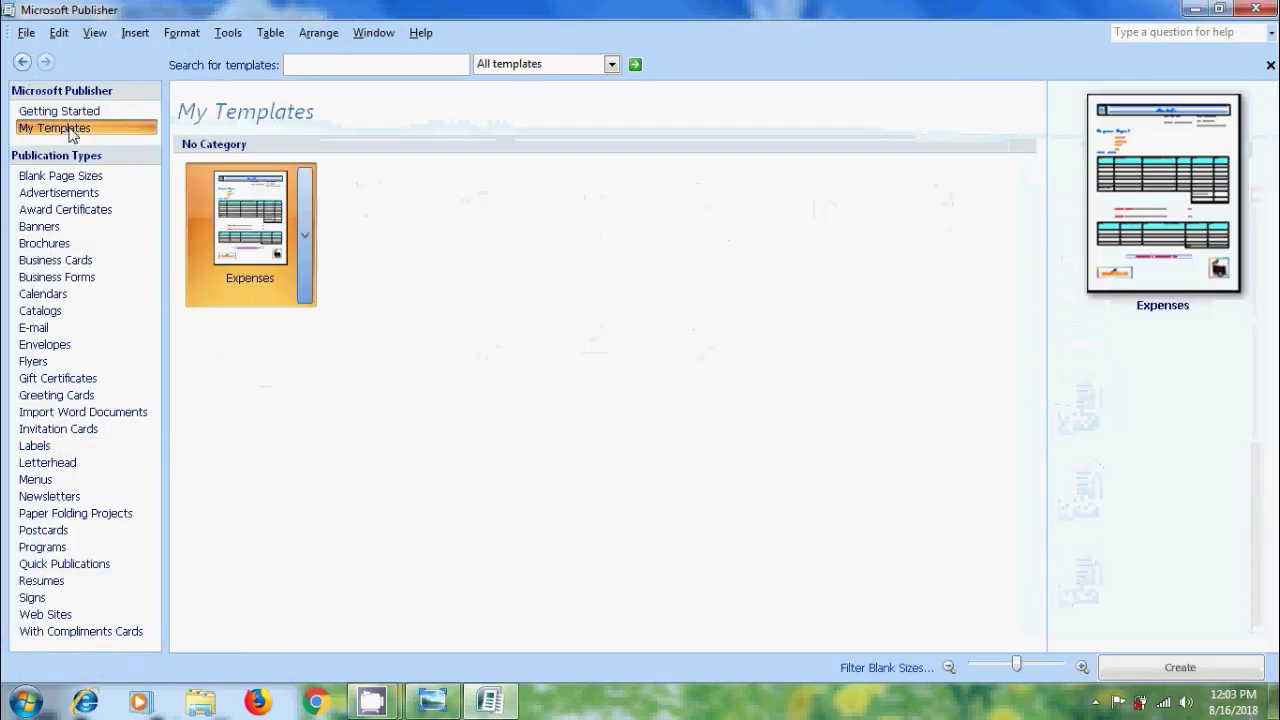
{"action": "double_click", "coordinate": [265, 235]}
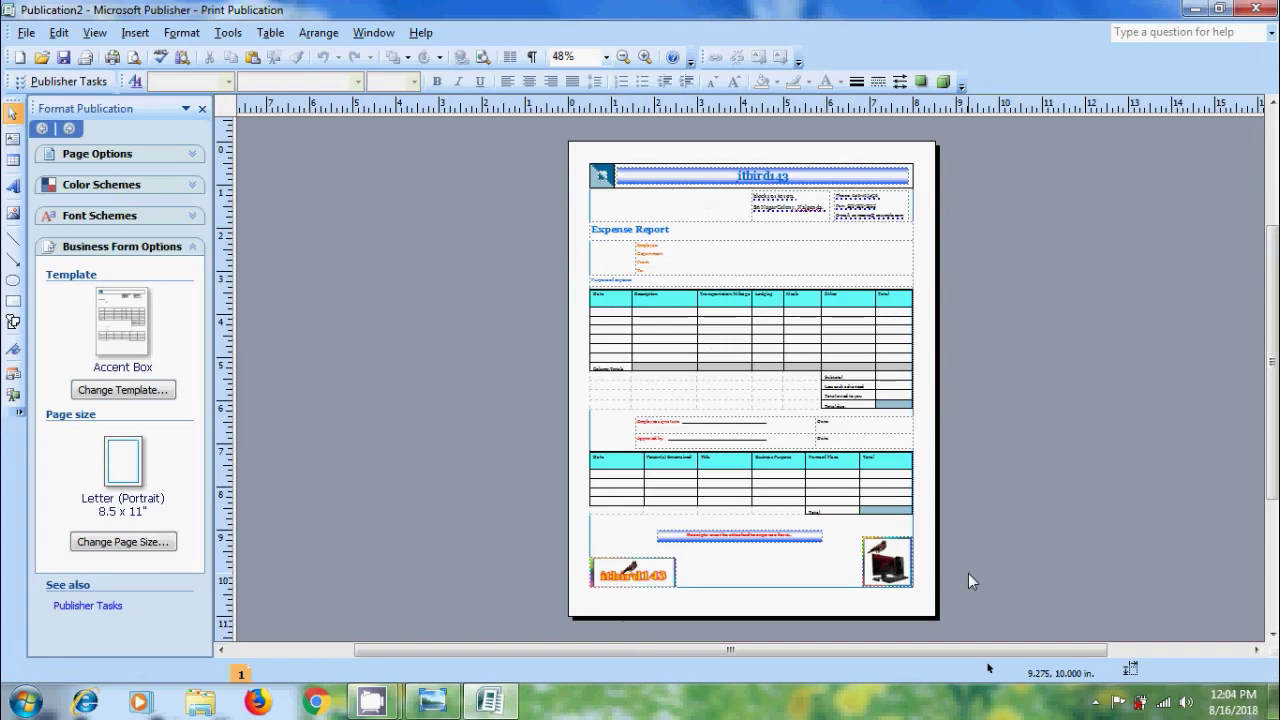
- Bring up the tutorial title image, then minimize Windows Photo Viewer and Publisher to show the desktop
{"action": "left_click", "coordinate": [415, 706]}
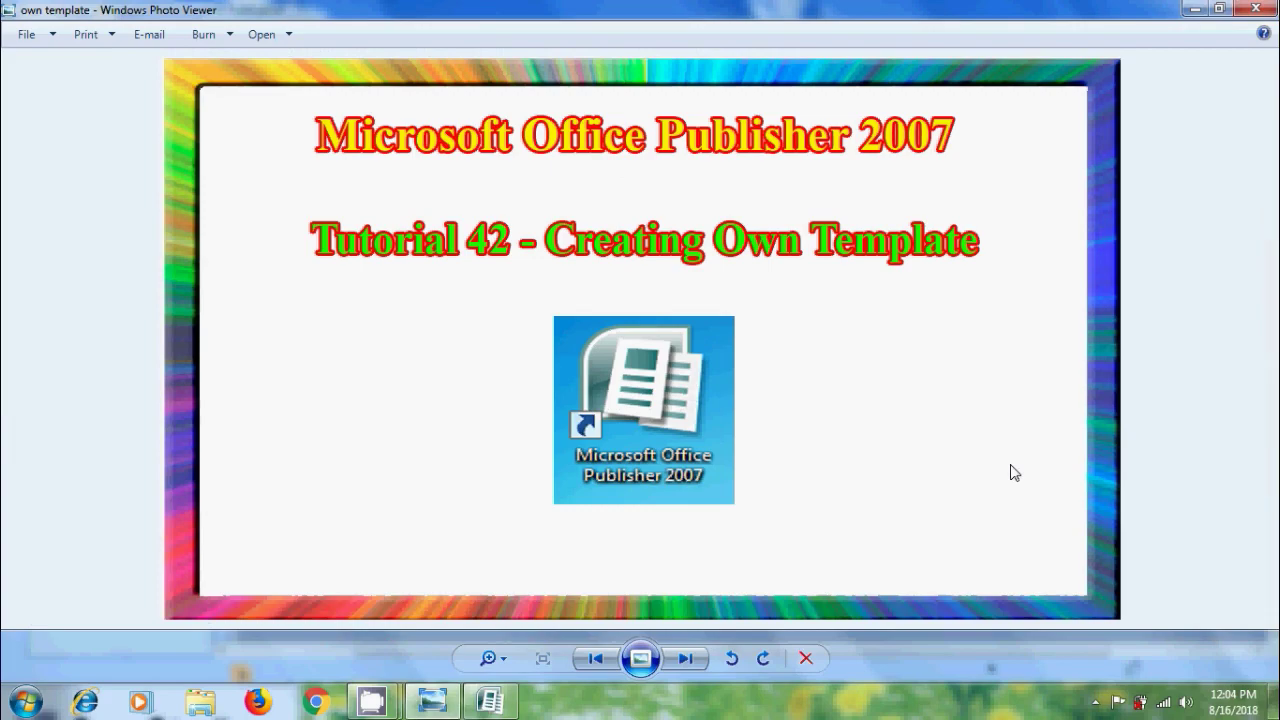
{"action": "left_click", "coordinate": [1195, 8]}
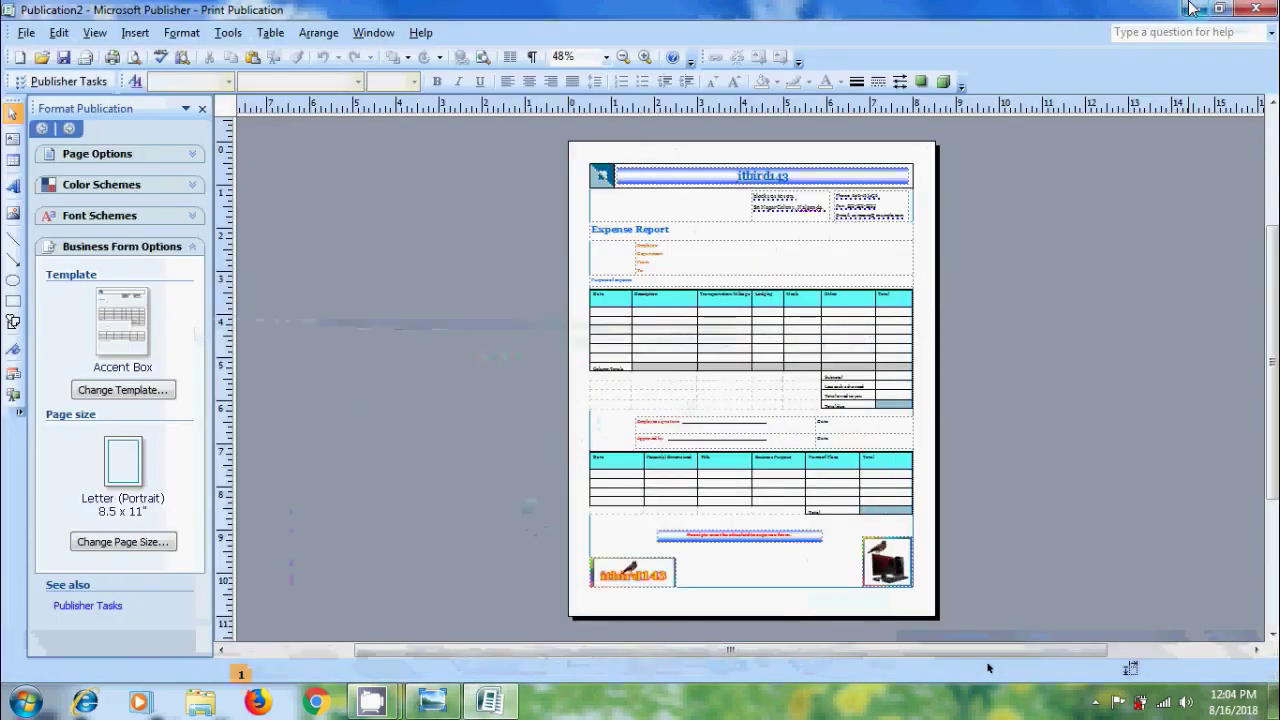
{"action": "left_click", "coordinate": [1190, 8]}
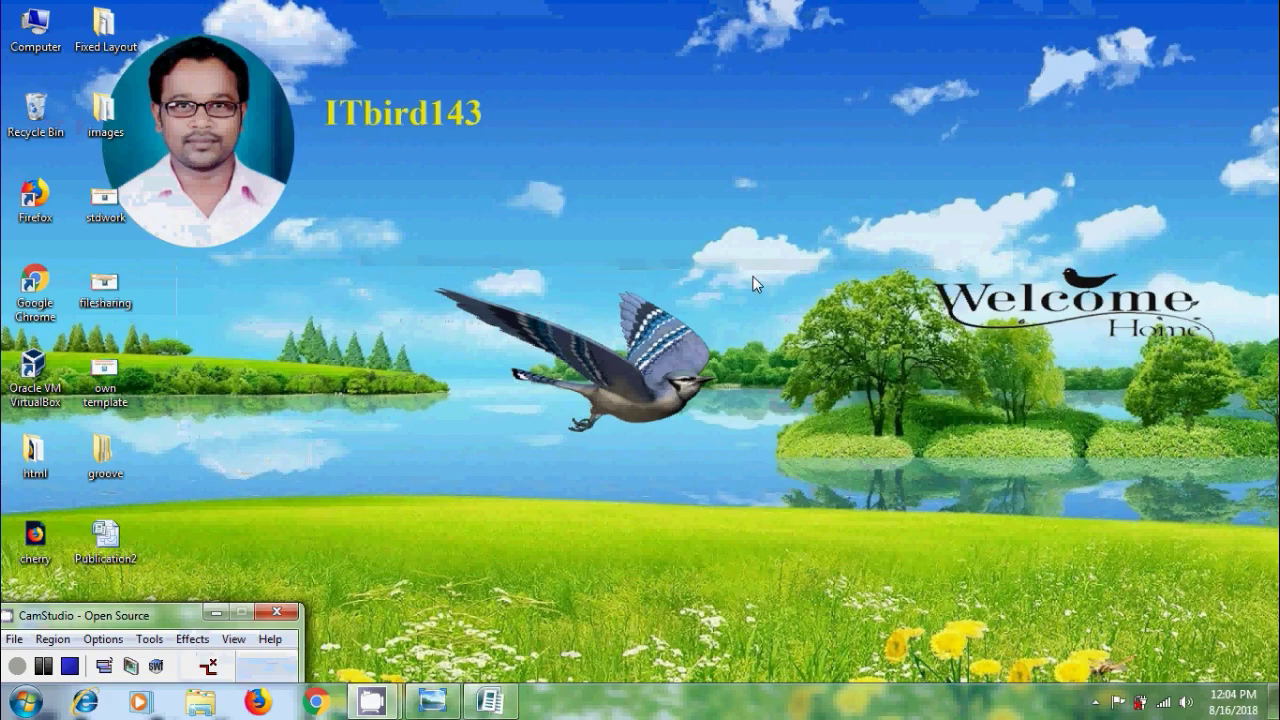